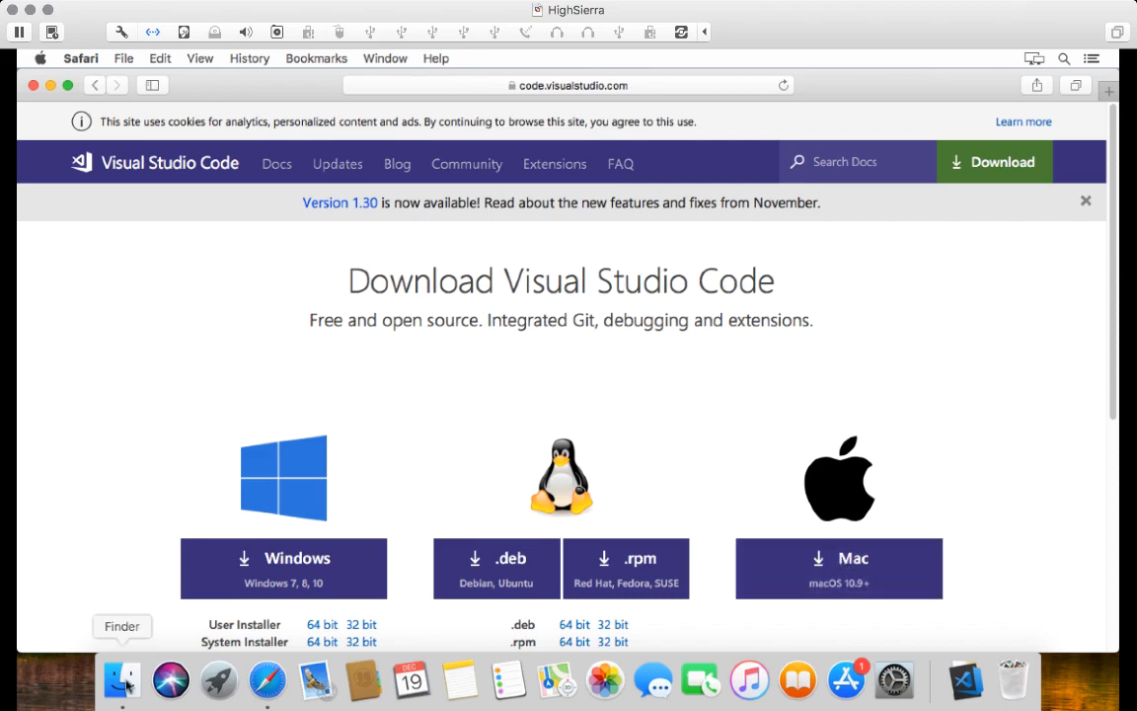
- Move the Visual Studio Code application from Downloads to the Applications folder and launch it from there
left_click(122, 680)
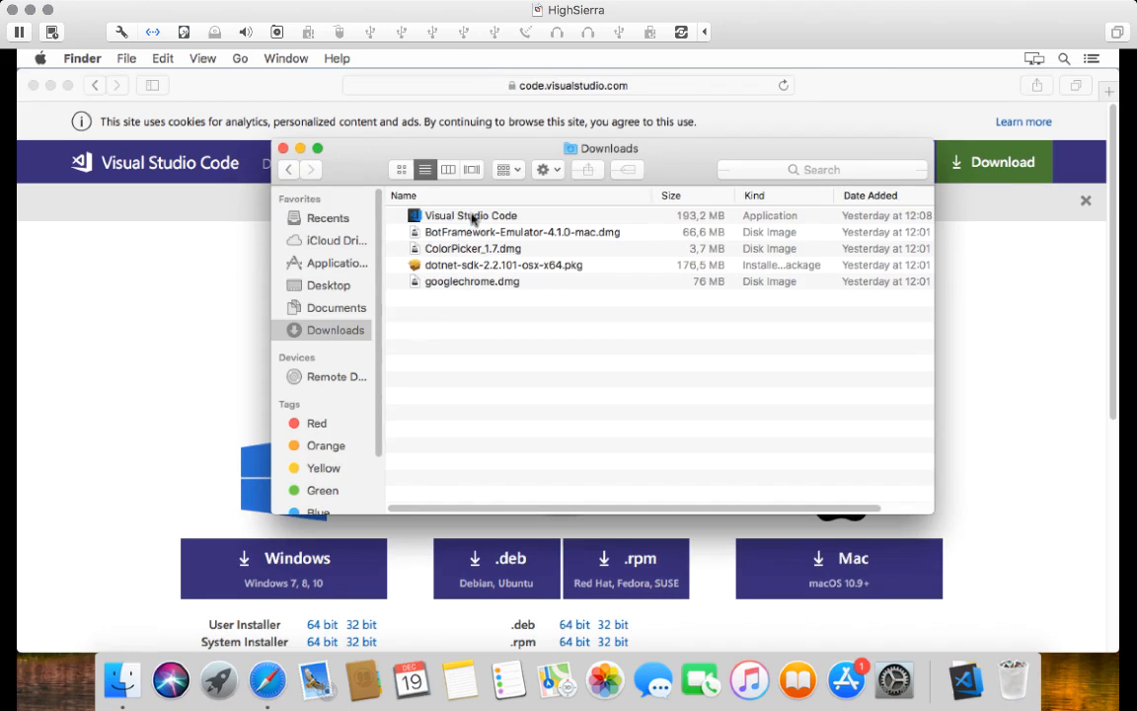
left_click_drag(472, 222, 339, 263)
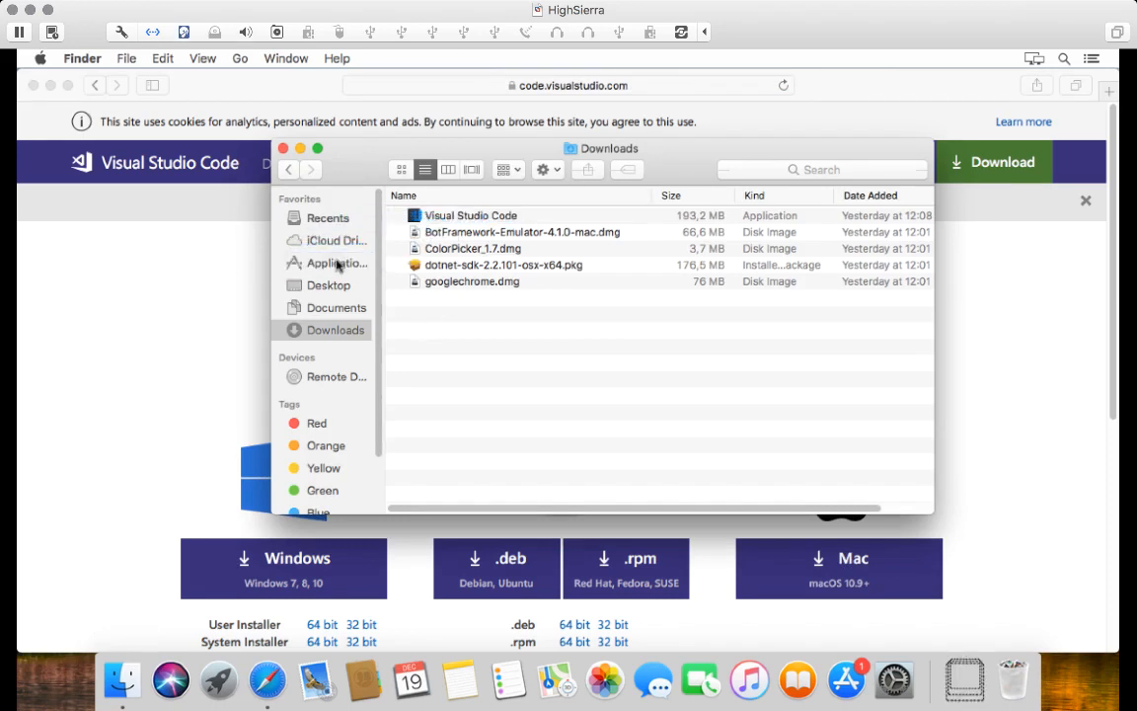
left_click(337, 263)
left_click(483, 332)
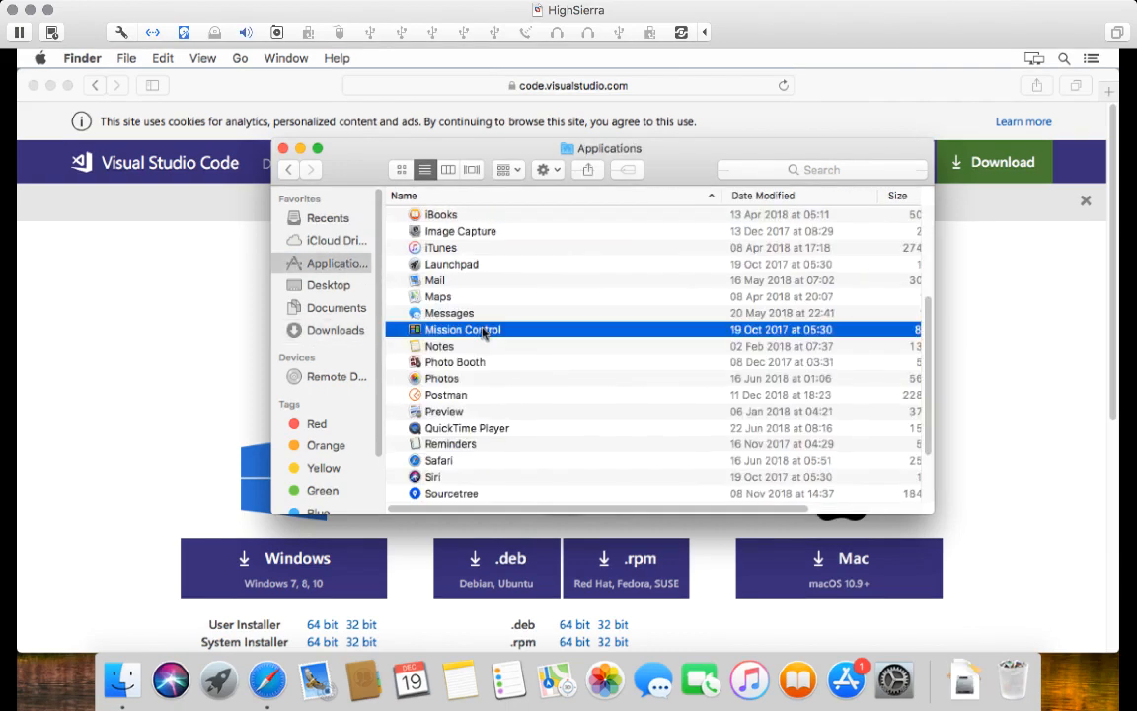
key("v")
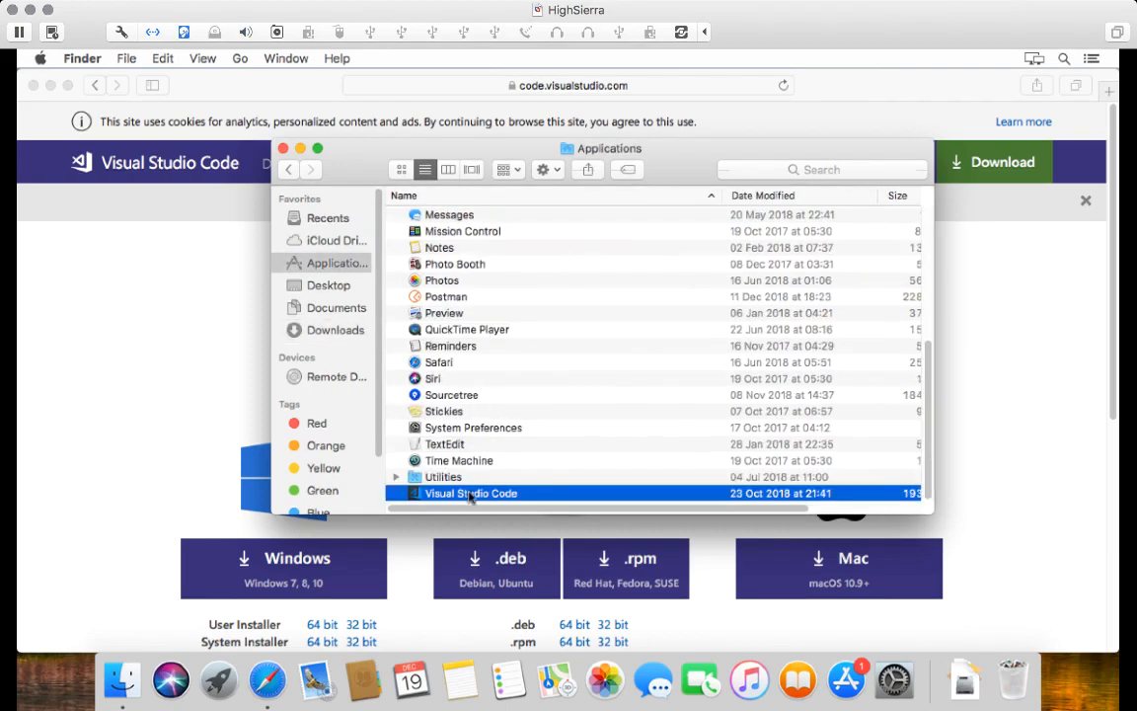
double_click(471, 496)
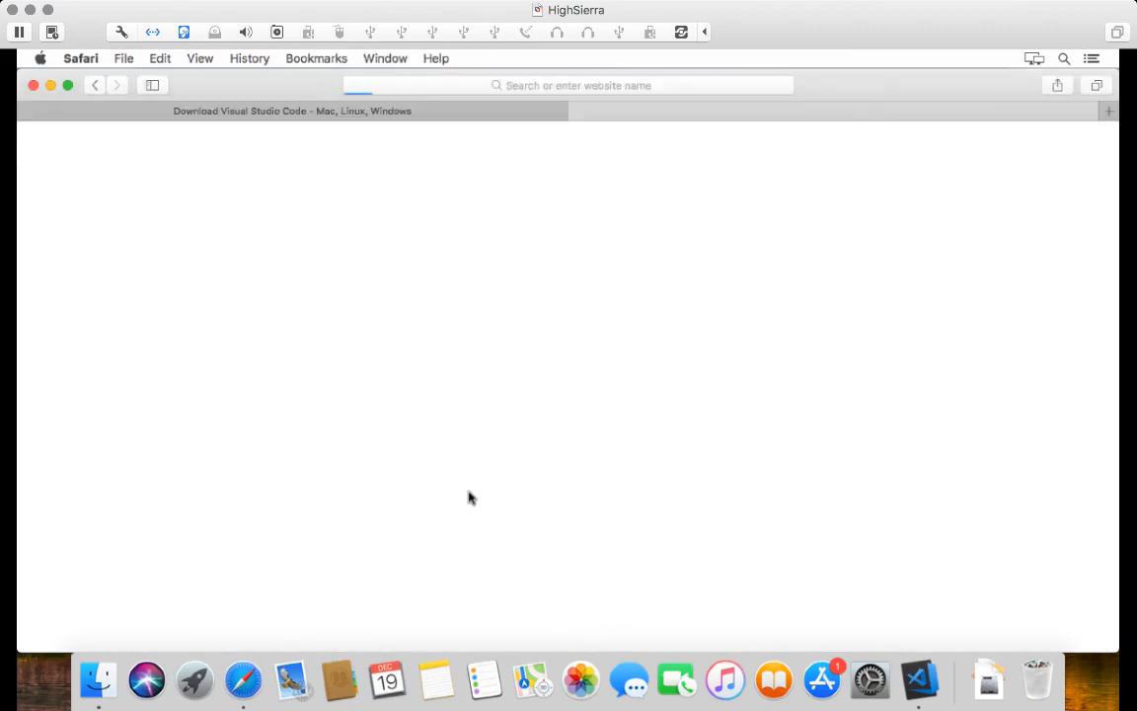
left_click(921, 679)
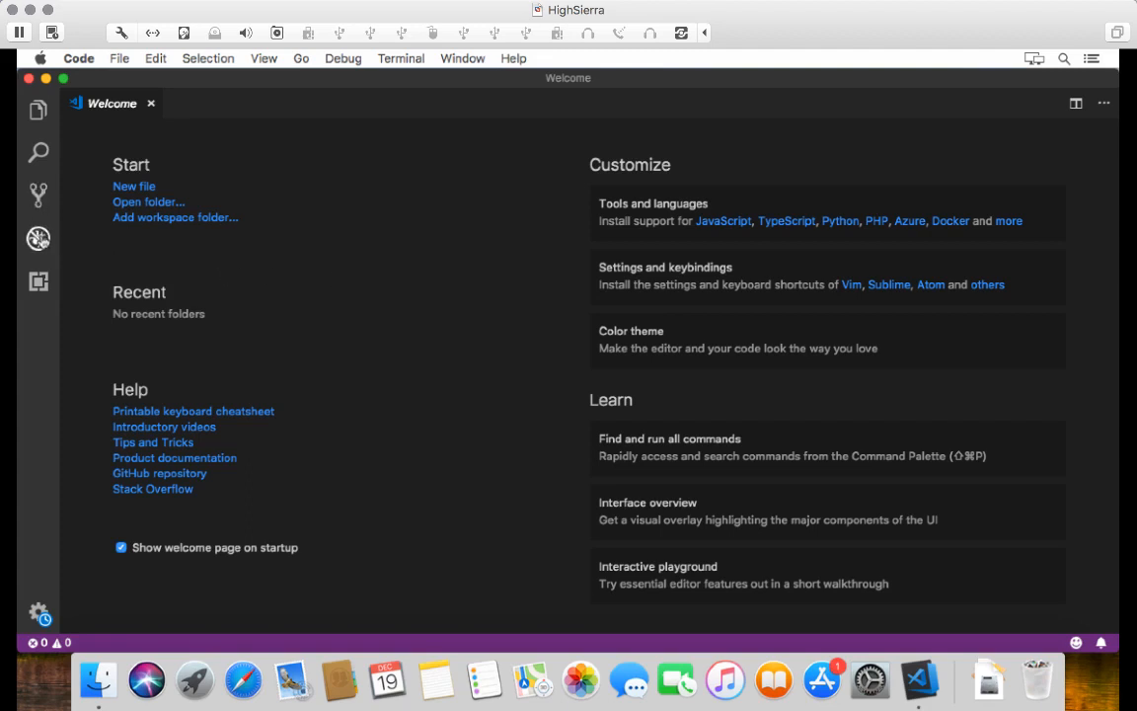
- Find and install the DotENV and Beautify extensions from the extension marketplace
left_click(40, 283)
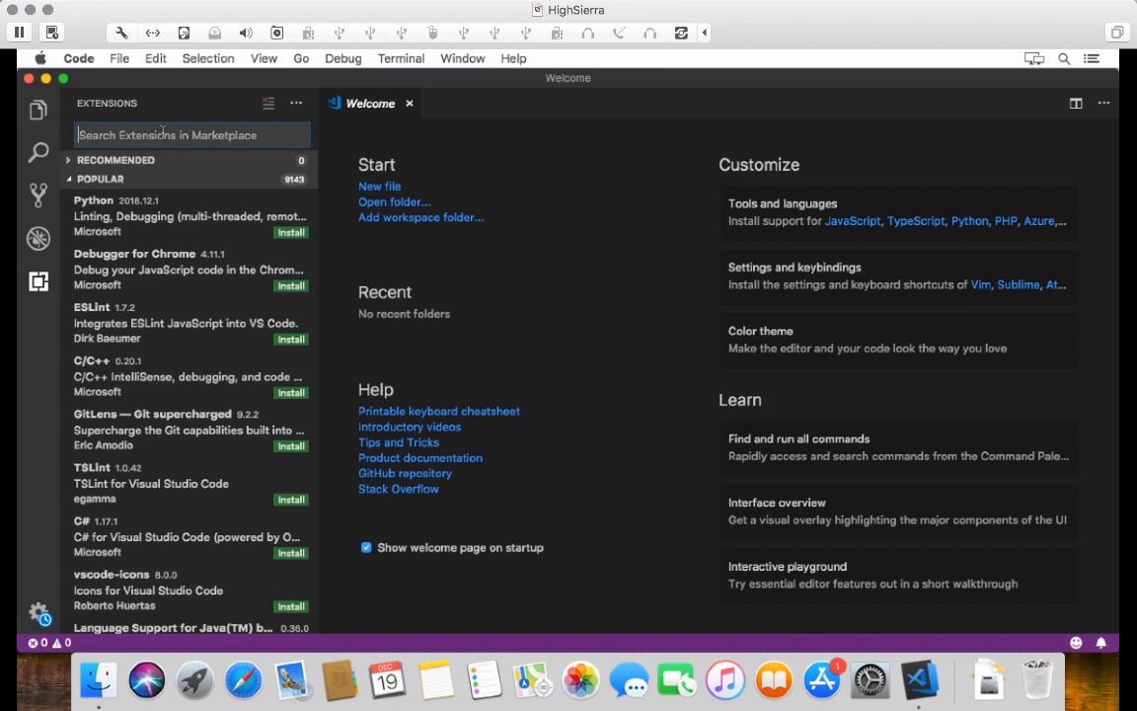
type("dotenv")
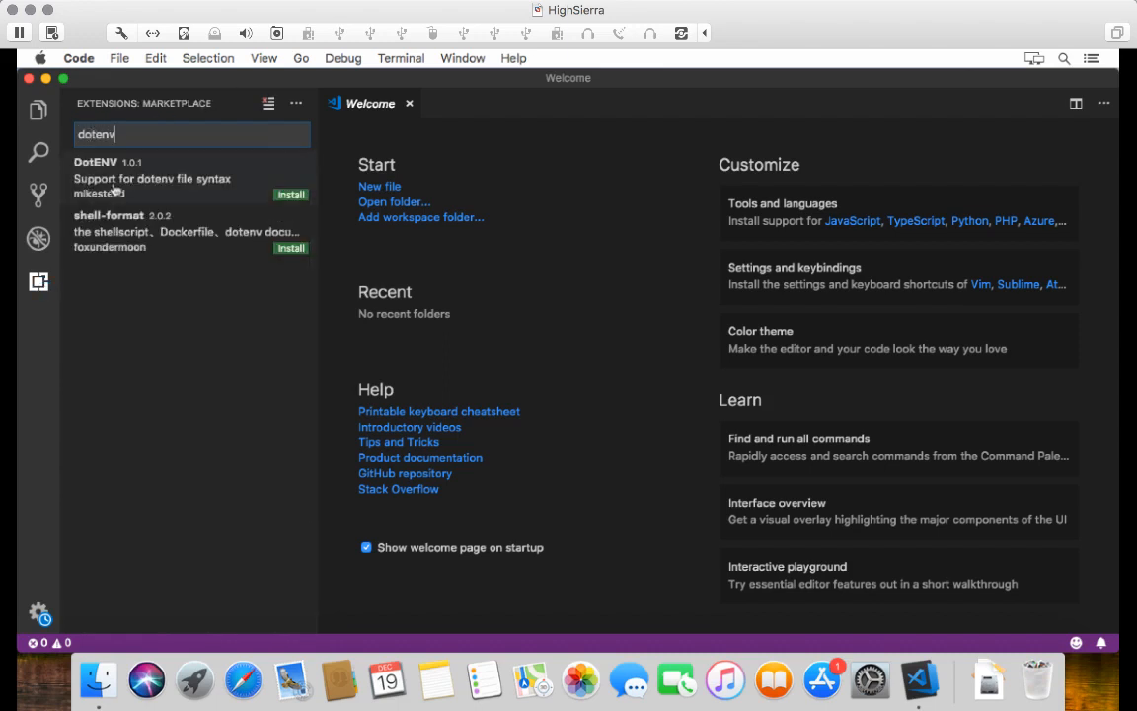
left_click(288, 197)
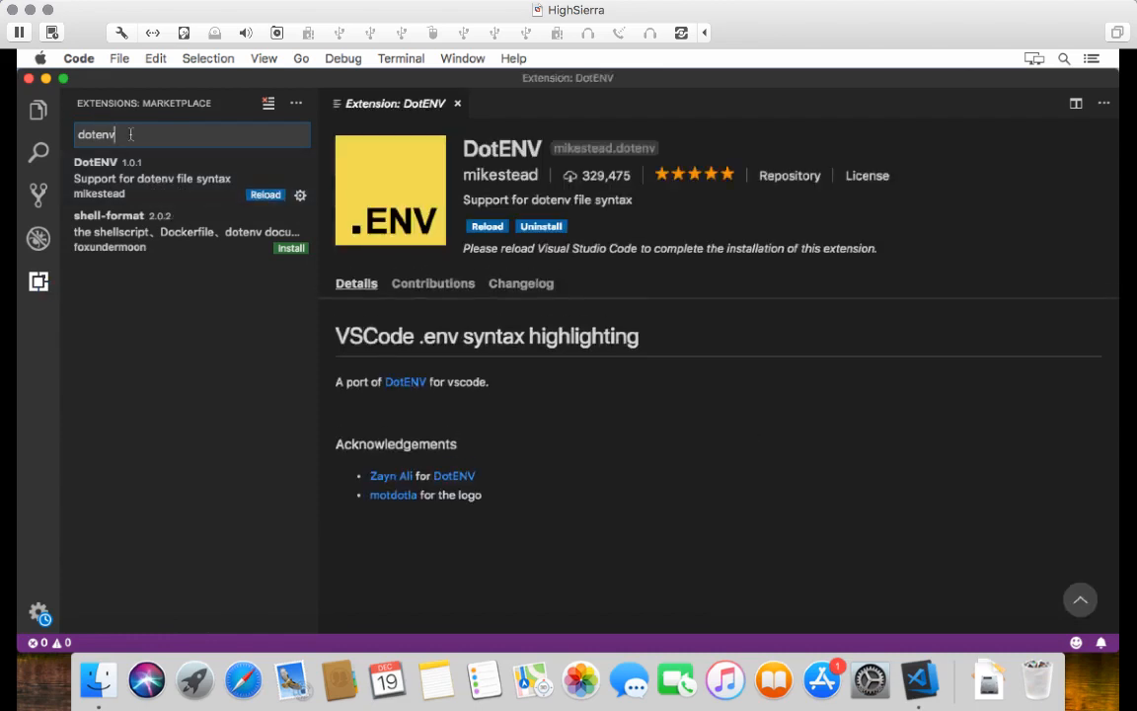
left_click_drag(161, 138, 81, 135)
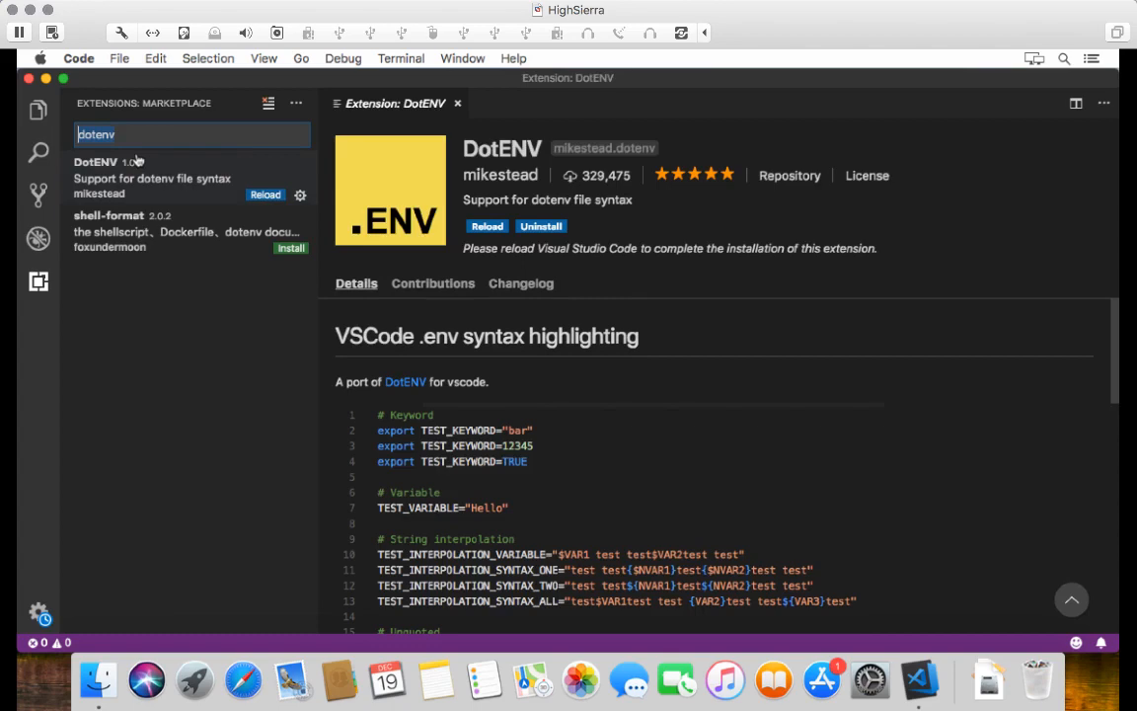
type("beautify")
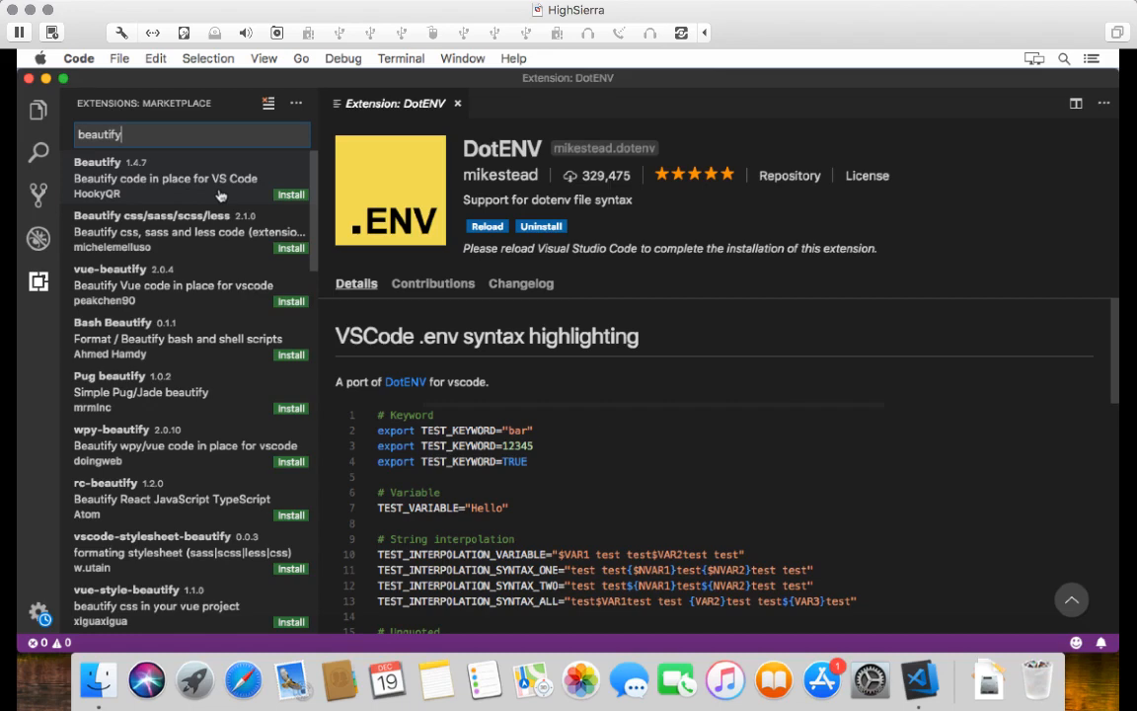
left_click(291, 195)
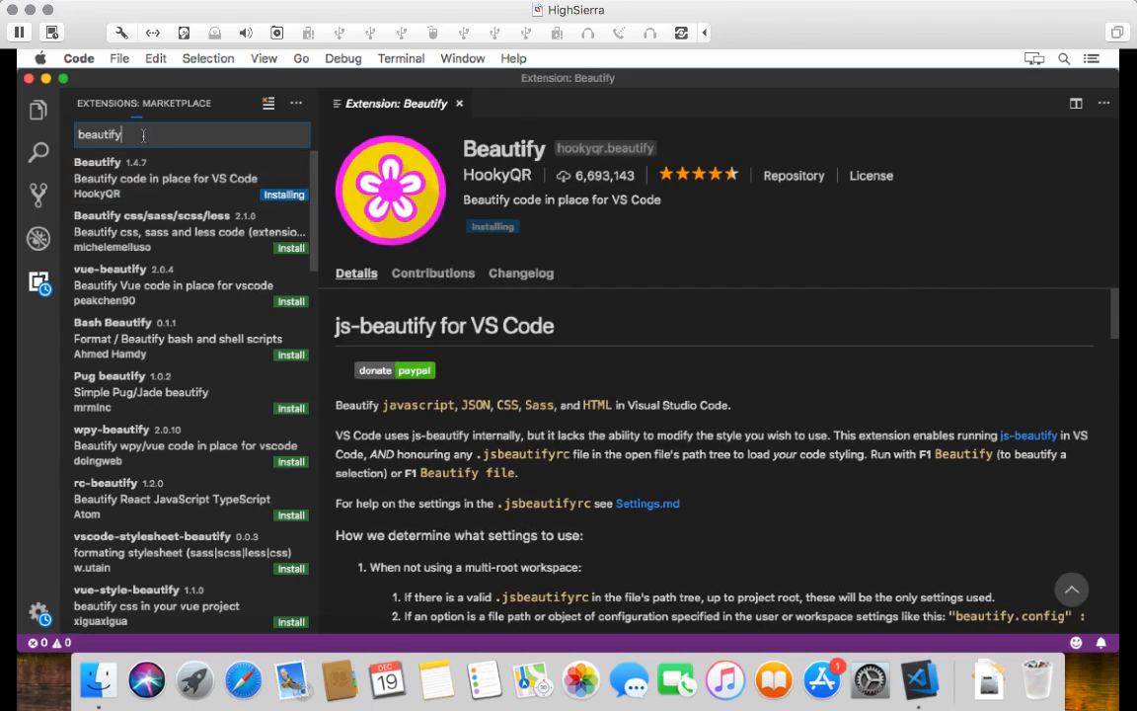
- Find and install the Color Highlight extension and Microsoft's Docker extension from the marketplace
left_click_drag(143, 137, 68, 137)
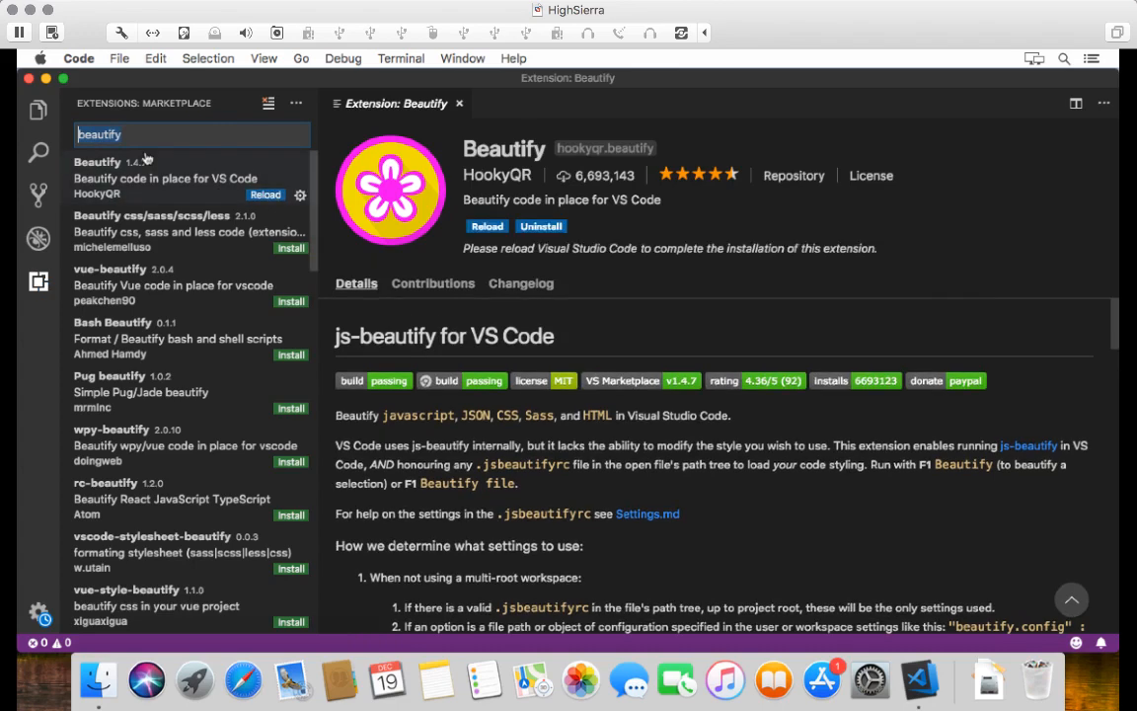
type("color highlight")
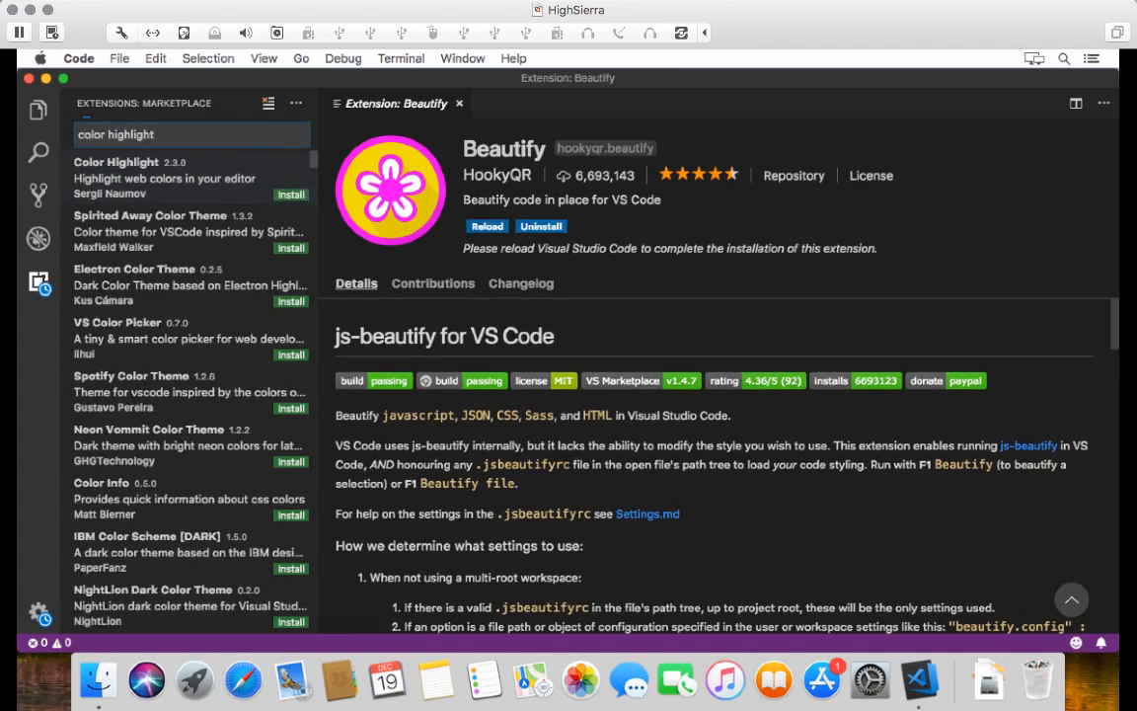
left_click(142, 191)
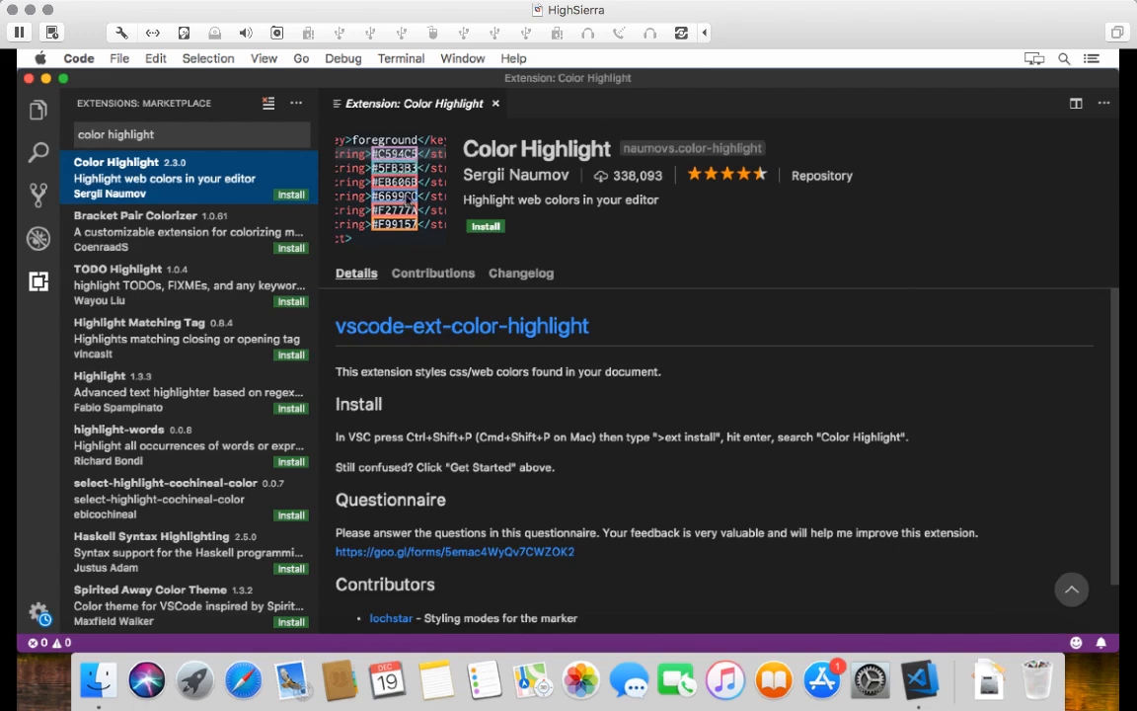
left_click(290, 196)
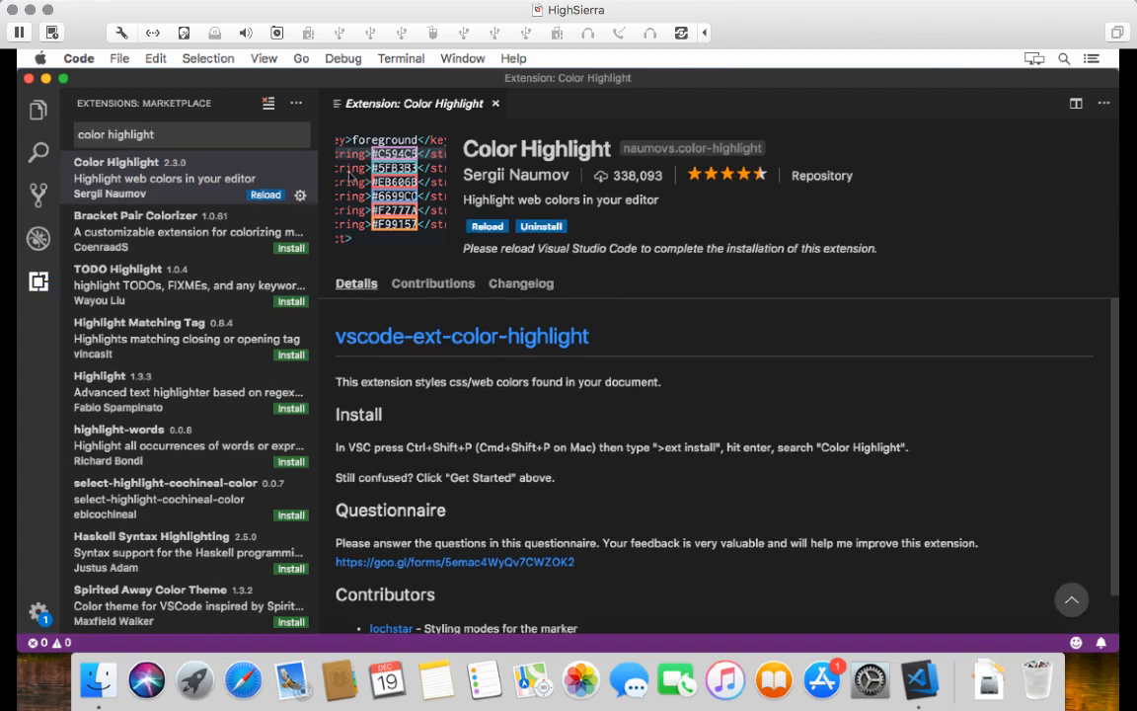
triple_click(148, 133)
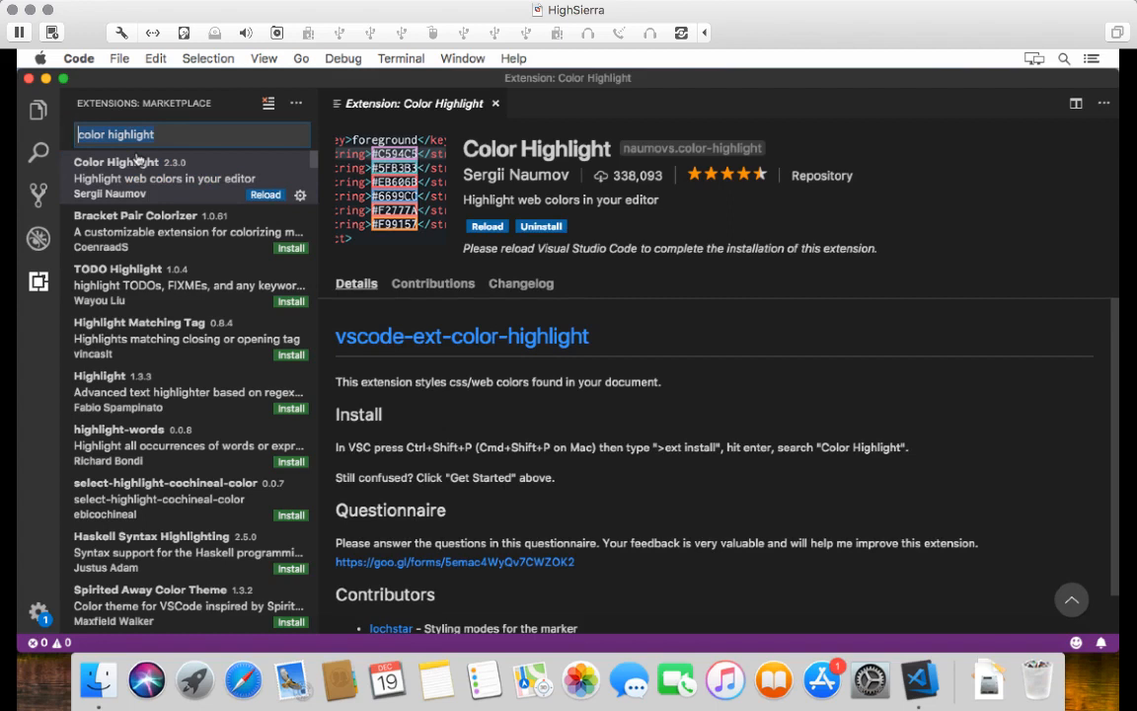
type("docker")
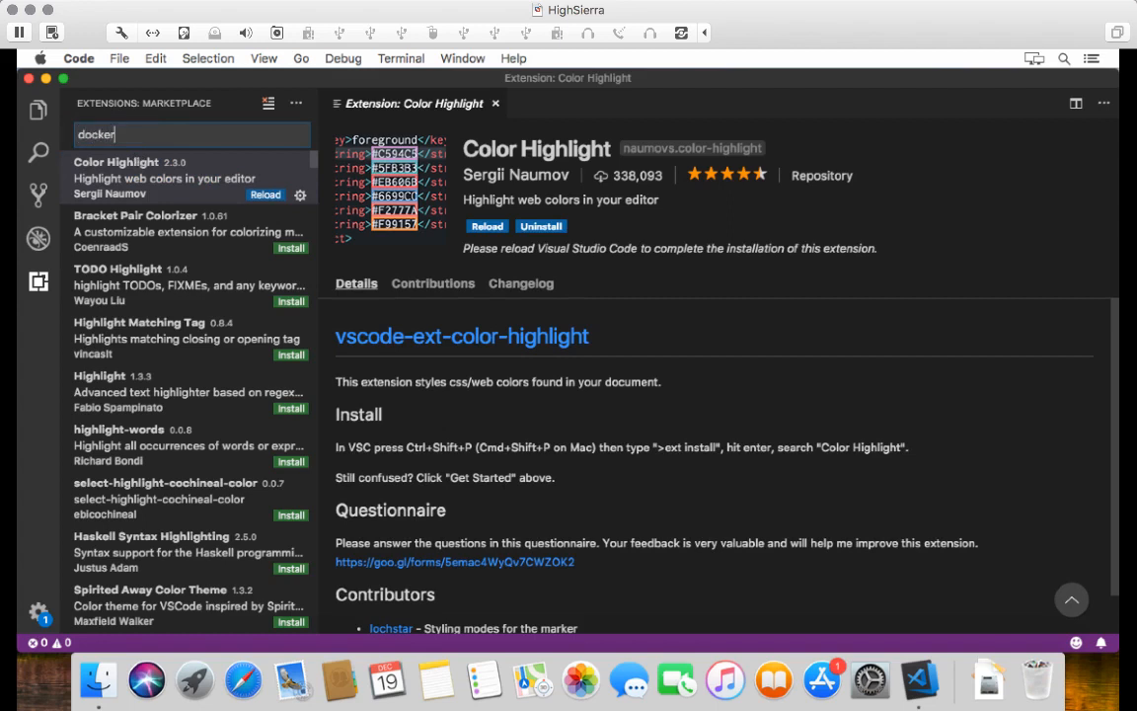
left_click(286, 195)
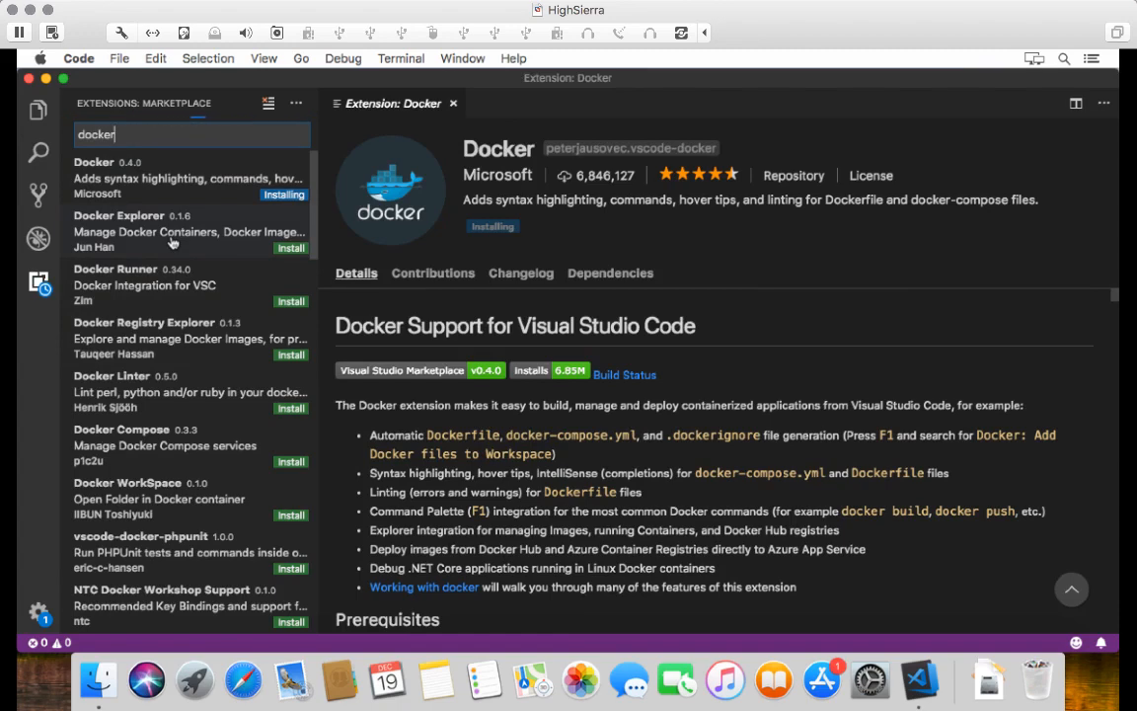
- Search the marketplace for "eslint" and install the ESLint extension
double_click(129, 135)
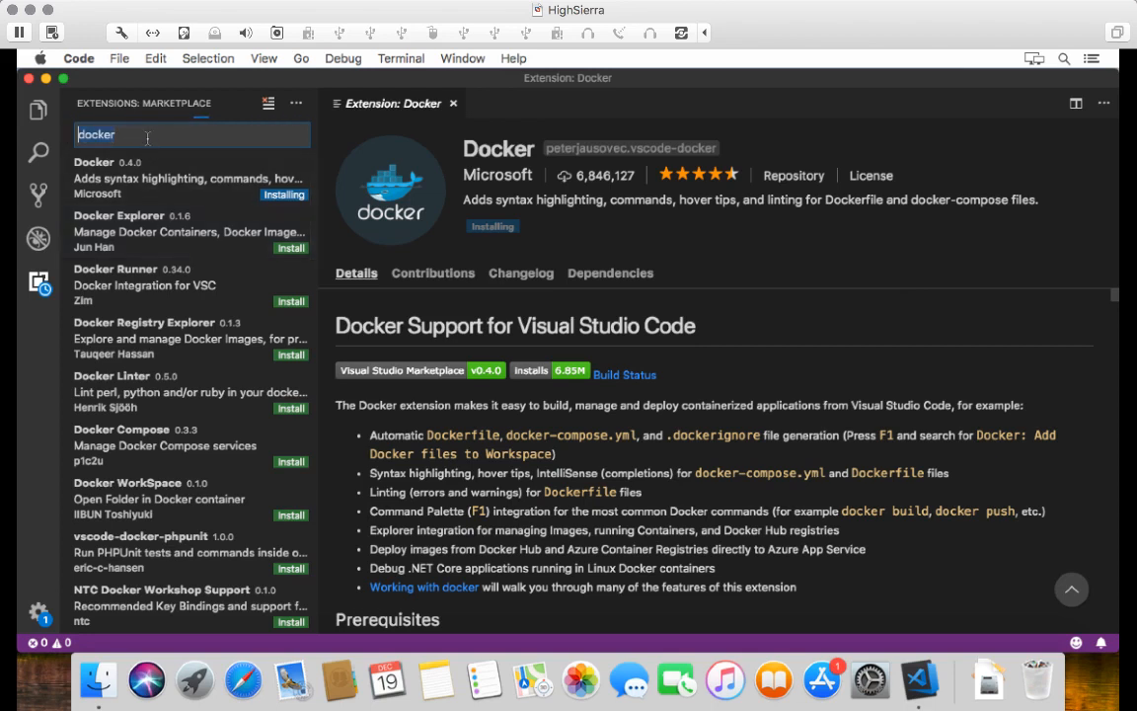
type("eslint")
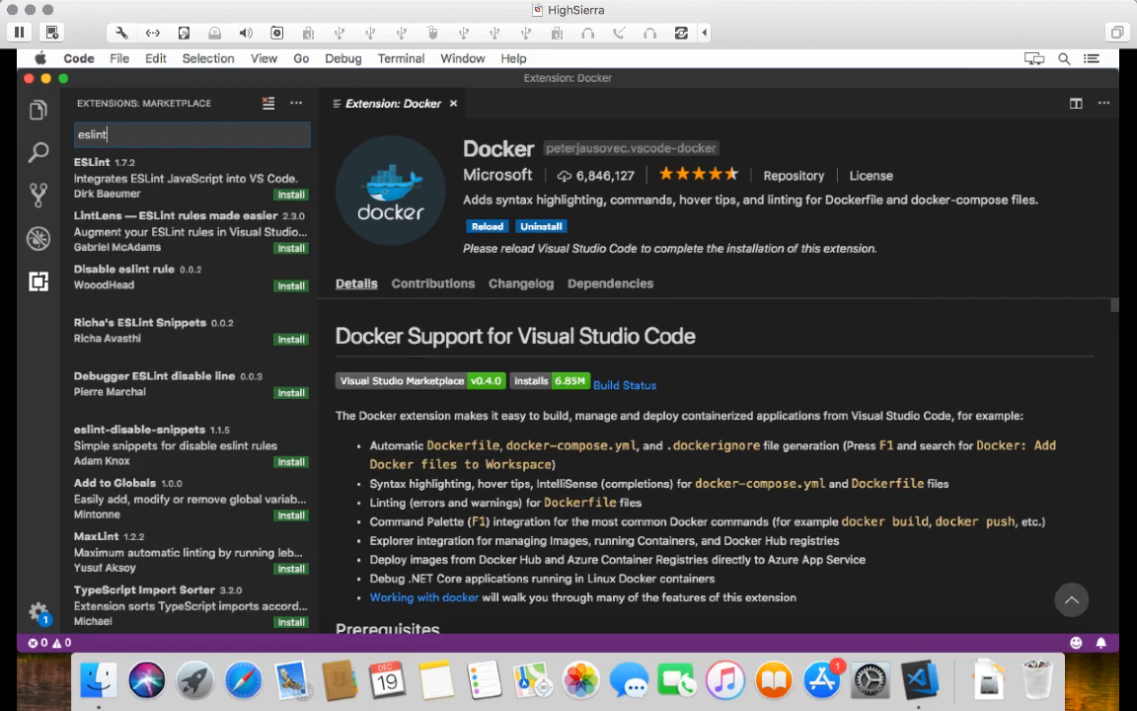
left_click(286, 197)
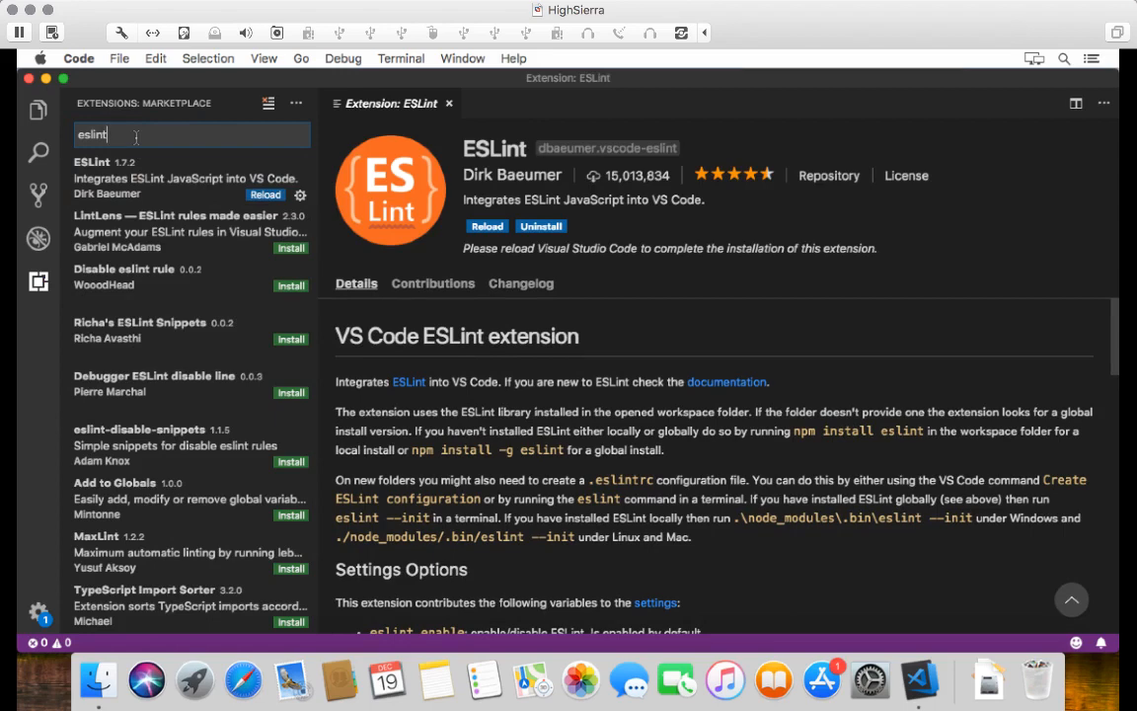
- Search the marketplace for "kubernetes" and install Microsoft's Kubernetes extension
key("super+a")
type("kubver")
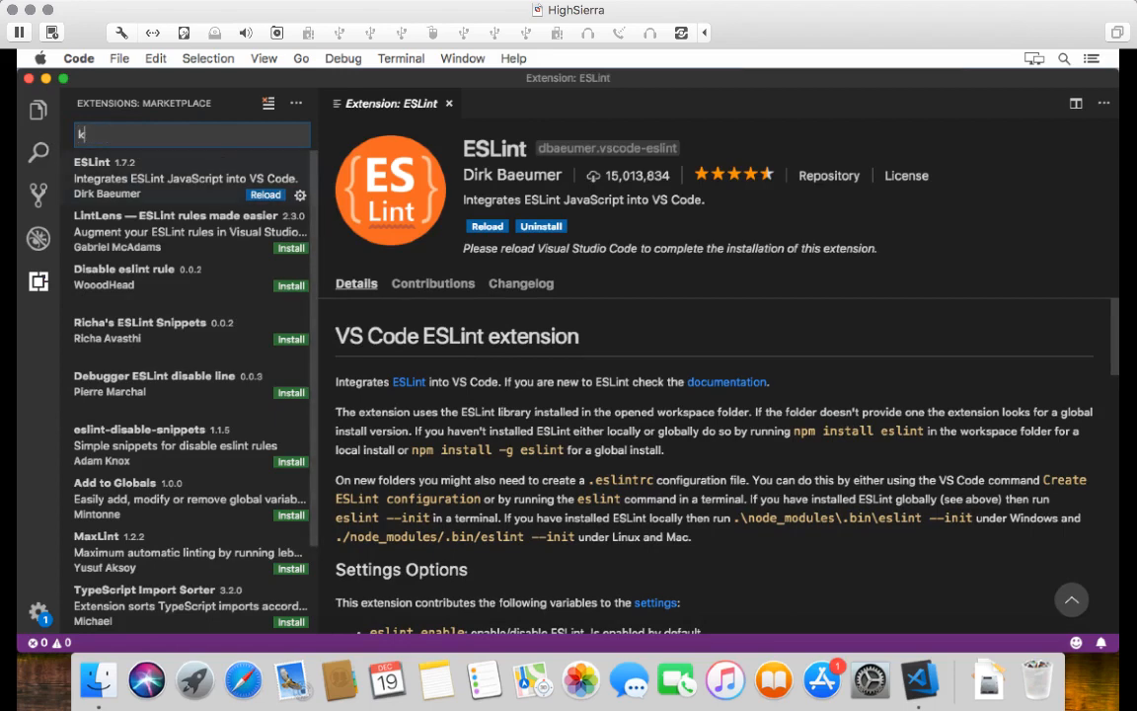
key("BackSpace")
key("BackSpace")
key("BackSpace")
type("ernetes")
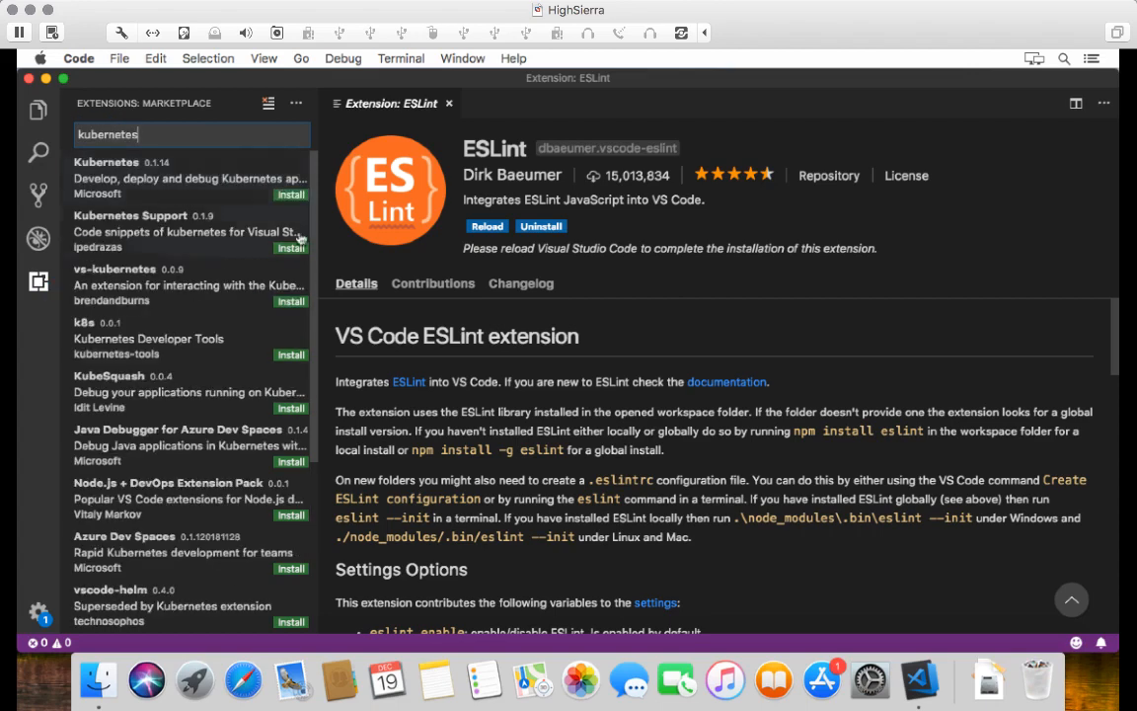
left_click(284, 195)
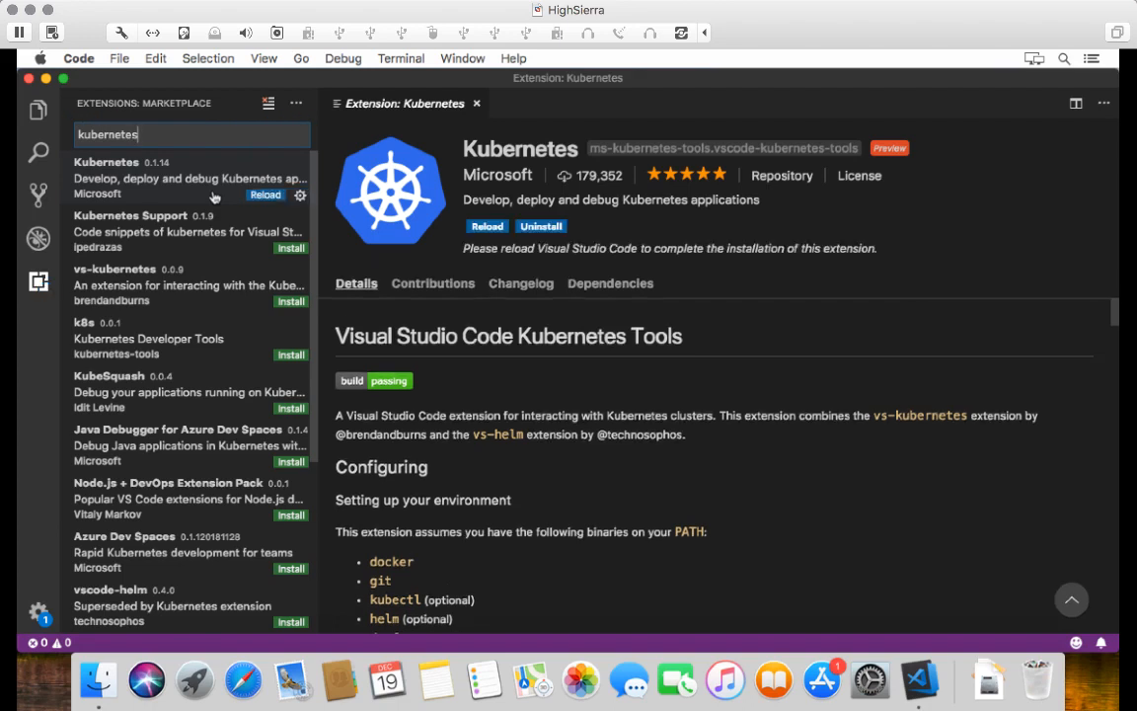
- Search the marketplace for "todo highlight" and install the TODO Highlight and Todo Tree extensions
double_click(125, 134)
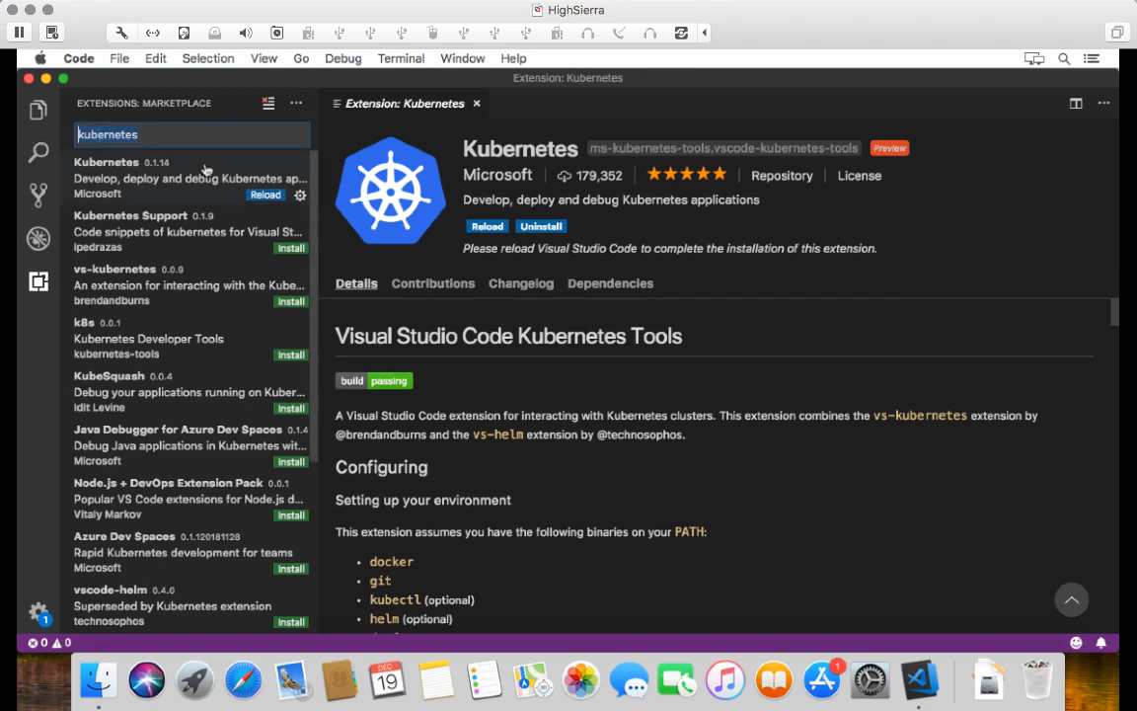
type("todo high")
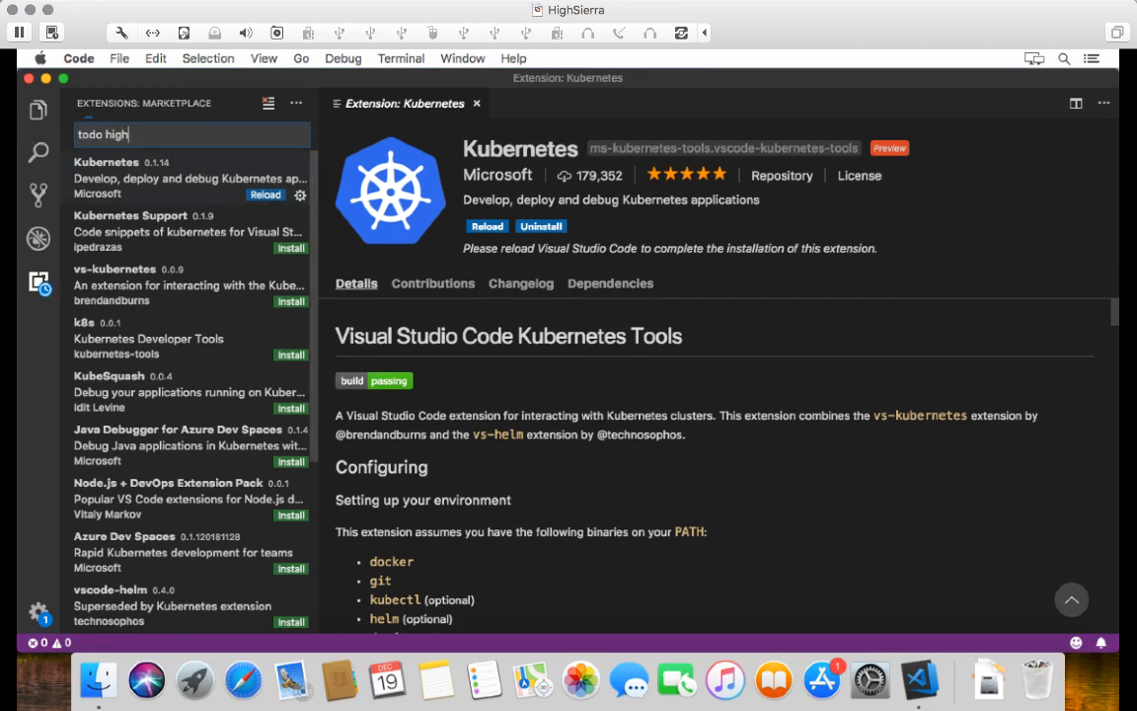
type("light")
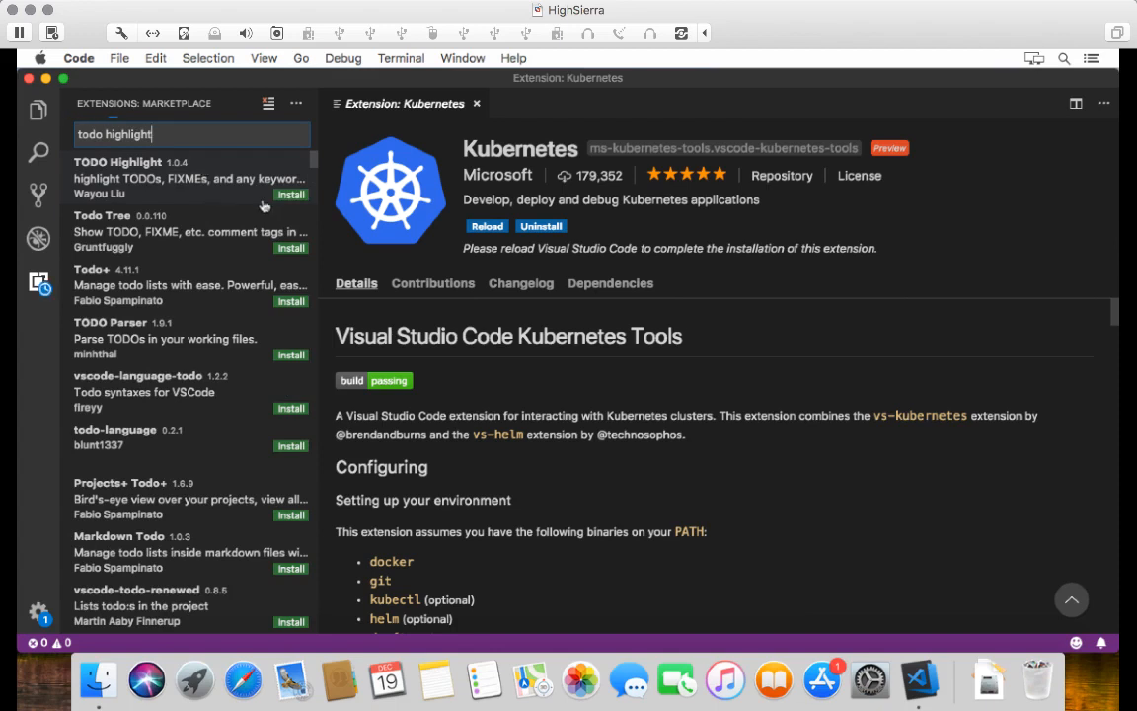
left_click(289, 194)
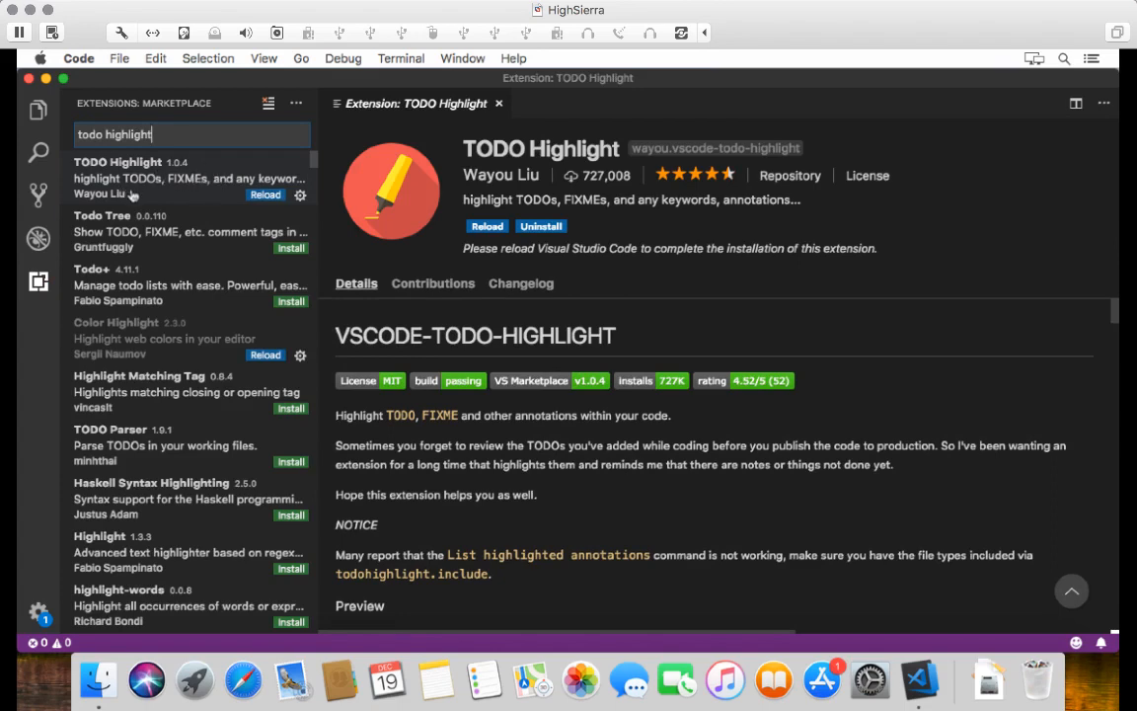
left_click(286, 248)
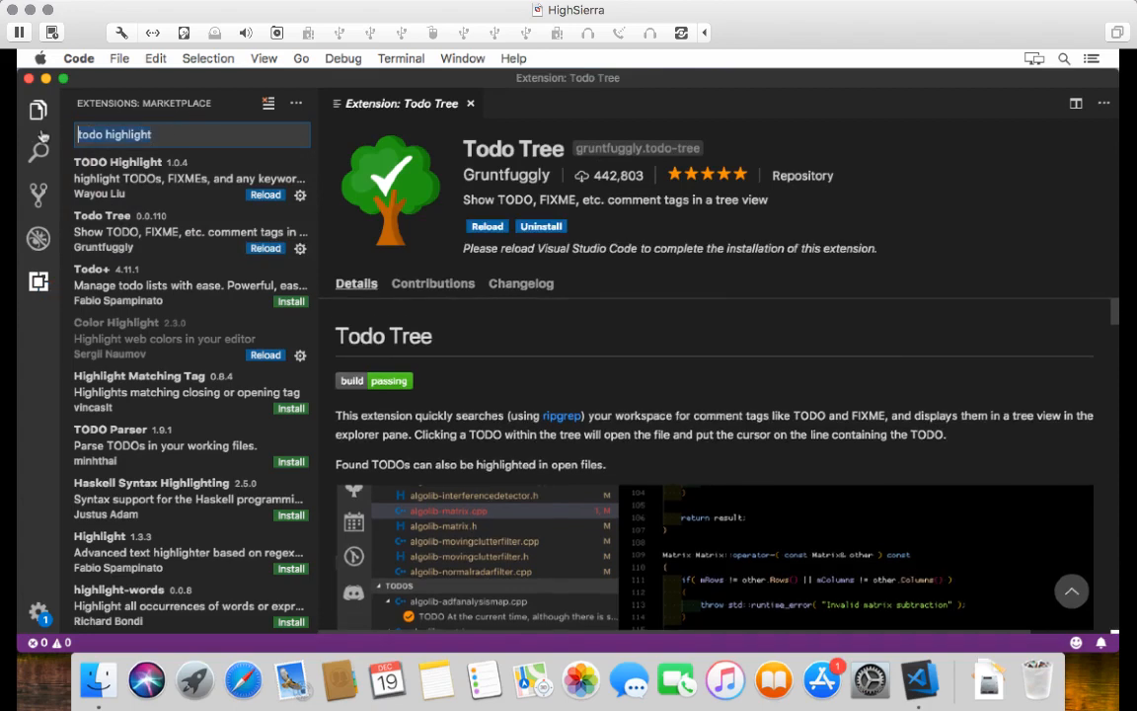
- Search the marketplace for "vscode-icons" and install the vscode-icons extension
type("vscode-")
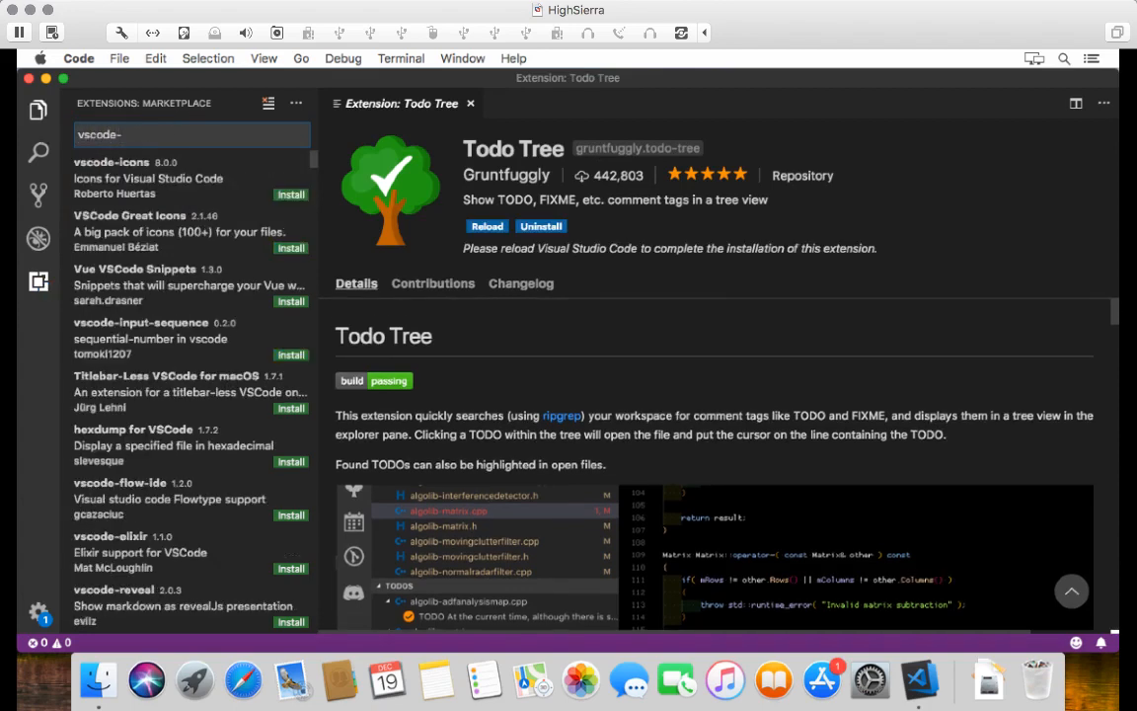
key("BackSpace")
type("-icons")
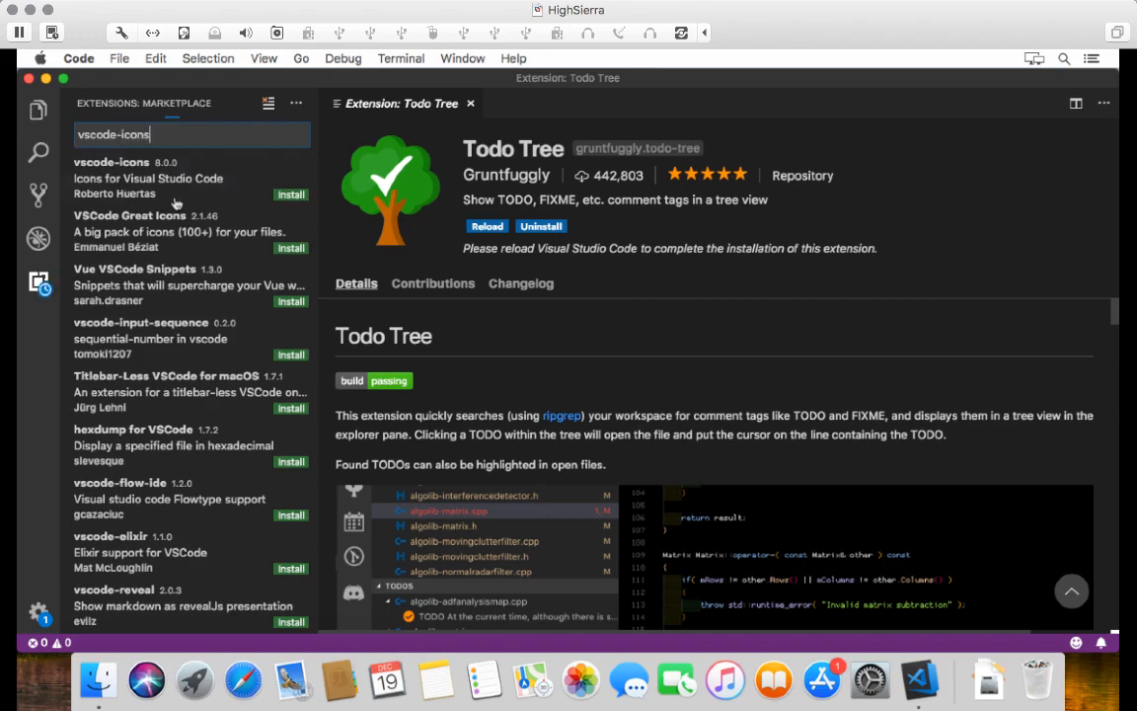
left_click(293, 195)
left_click(292, 195)
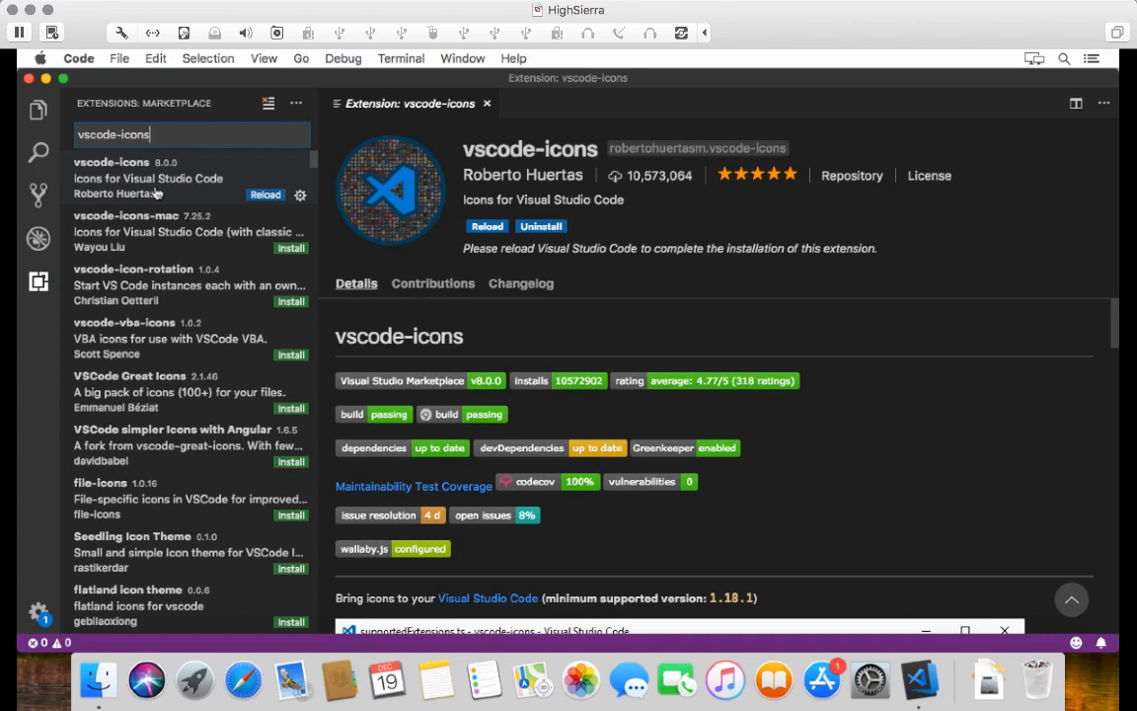
- Install the YAML Support by Red Hat extension from a marketplace search for "yaml" and reload the editor
triple_click(141, 134)
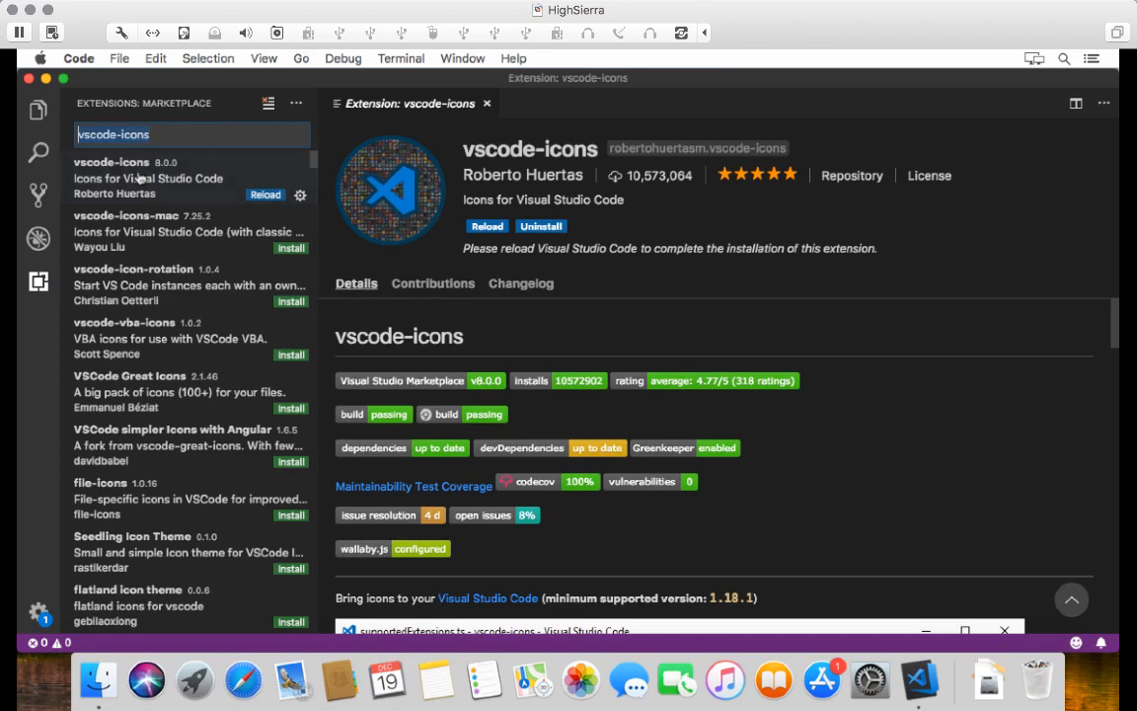
type("hya")
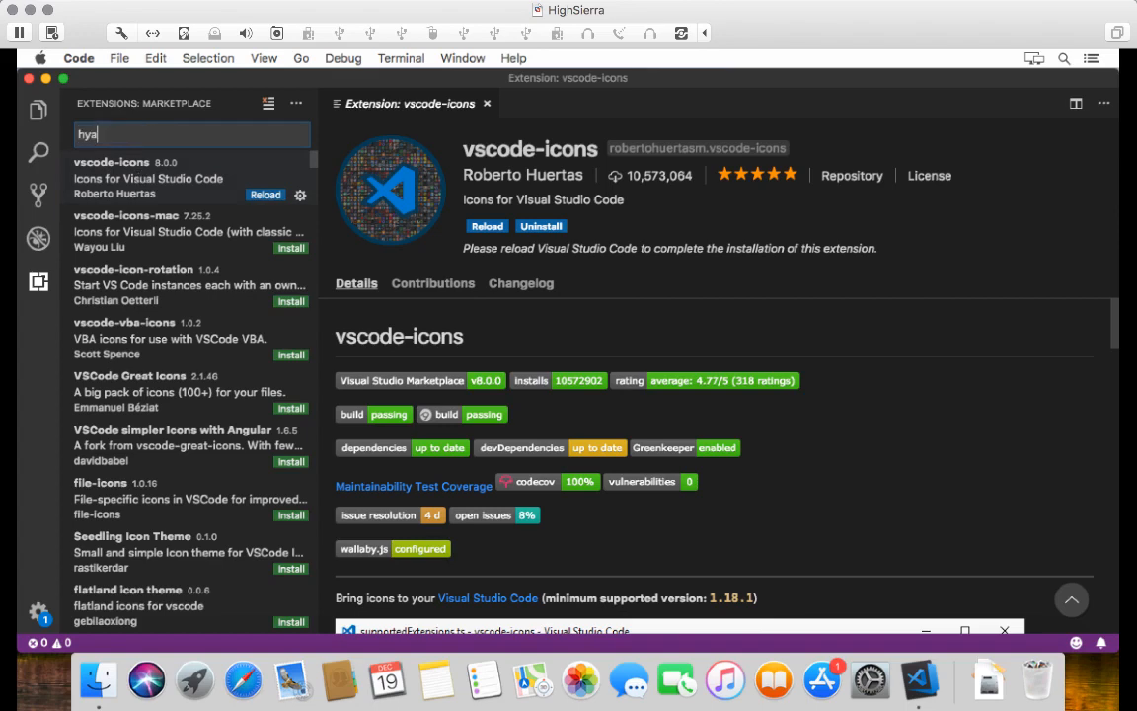
key("BackSpace")
key("BackSpace")
key("BackSpace")
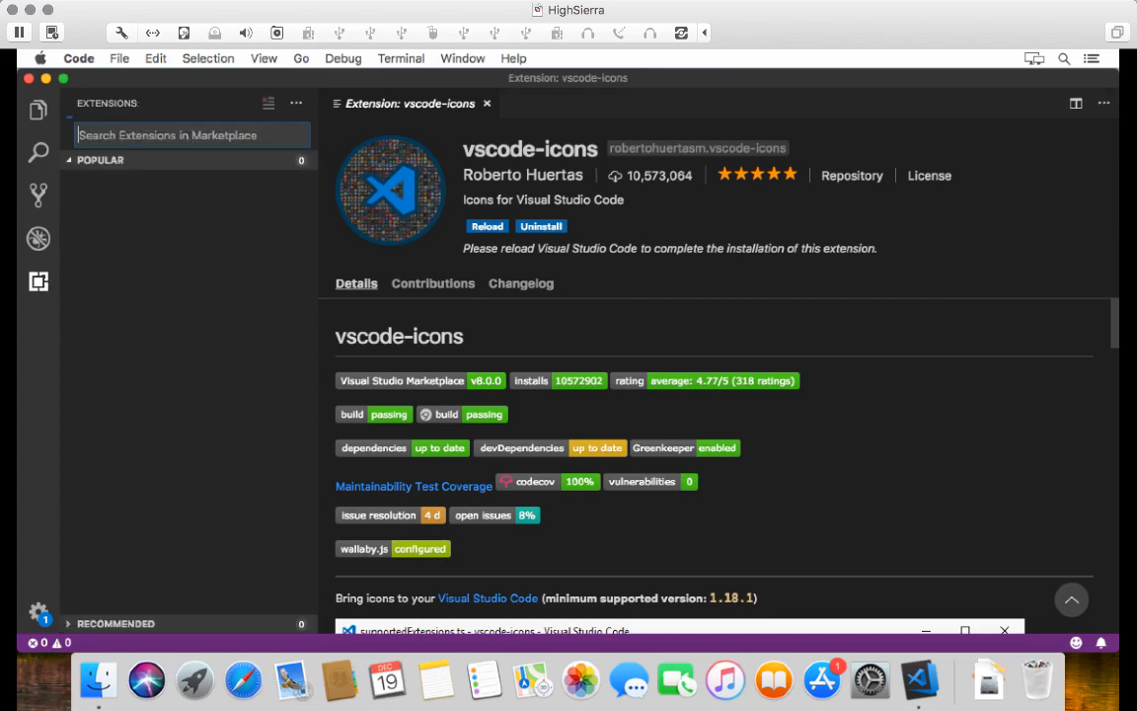
type("yaml")
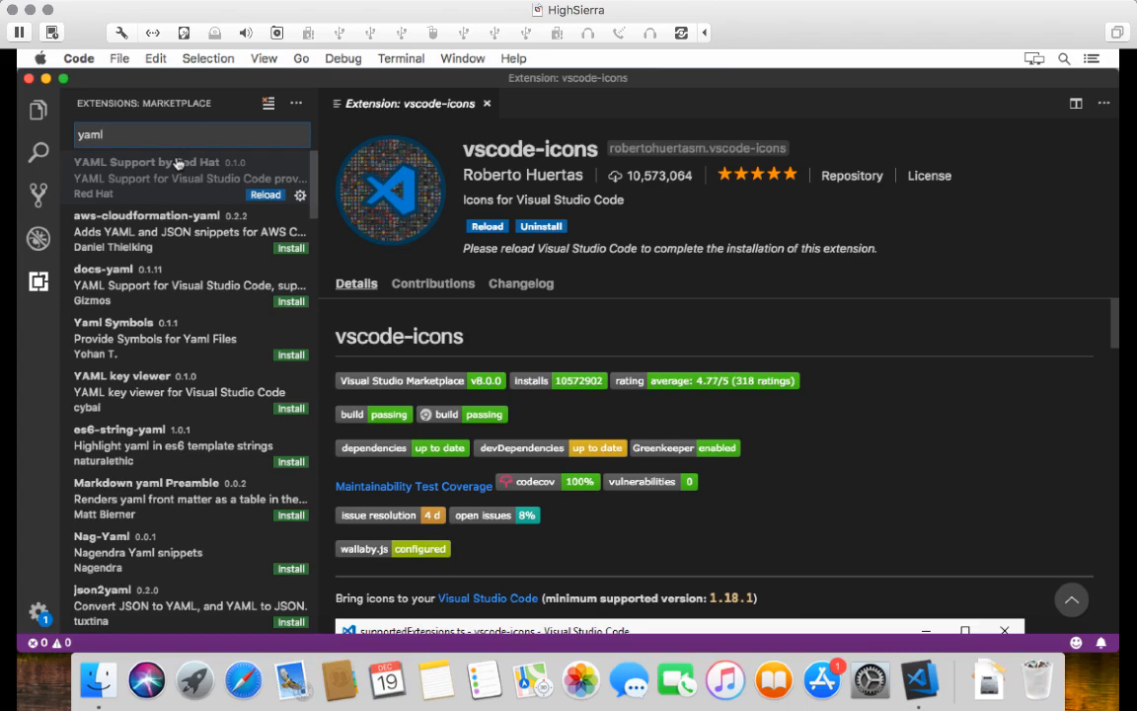
left_click(266, 196)
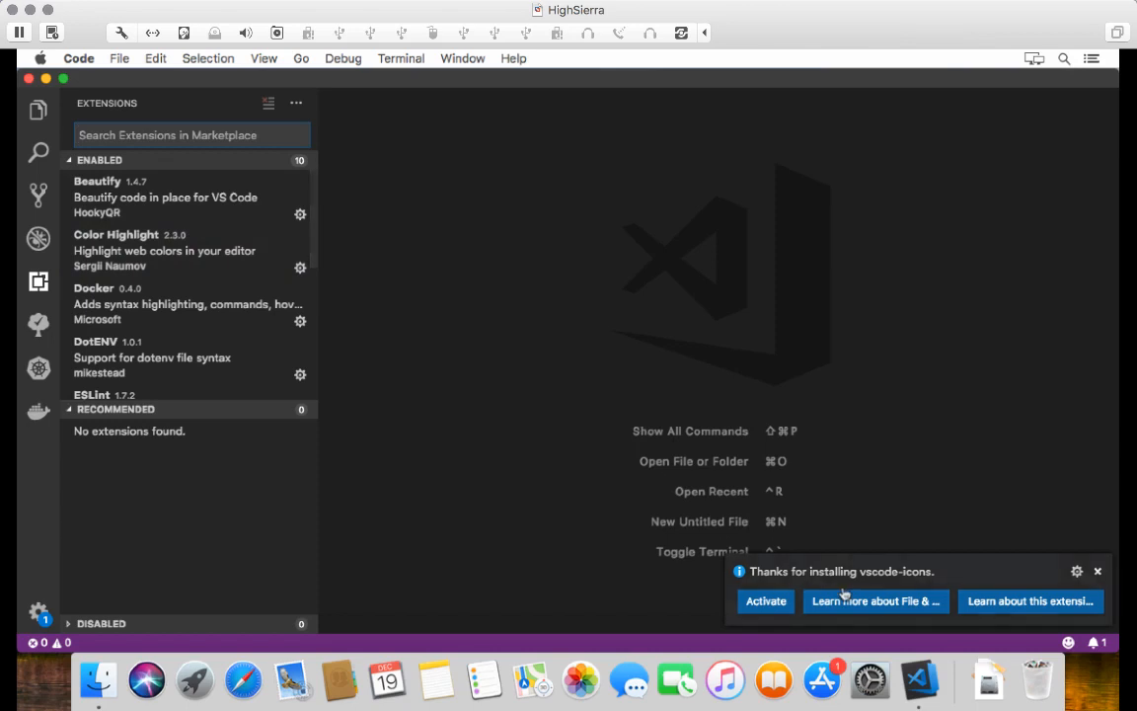
- Dismiss the vscode-icons notification and set the file icon theme to VSCode Icons
left_click(756, 601)
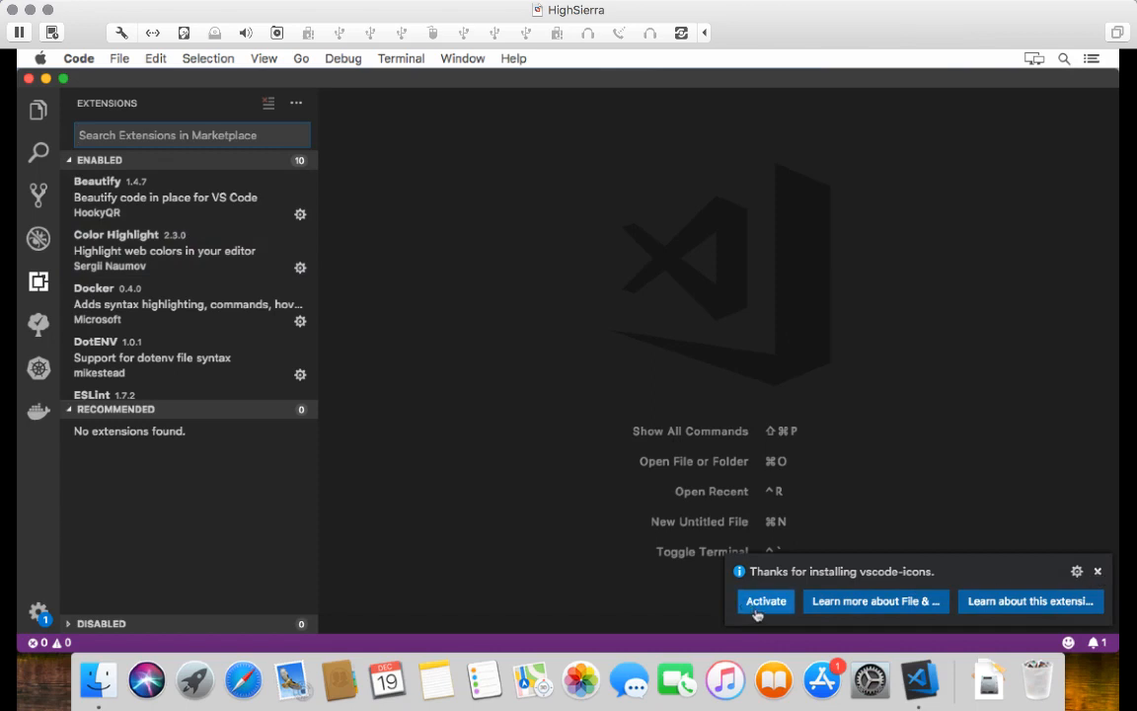
left_click(1094, 573)
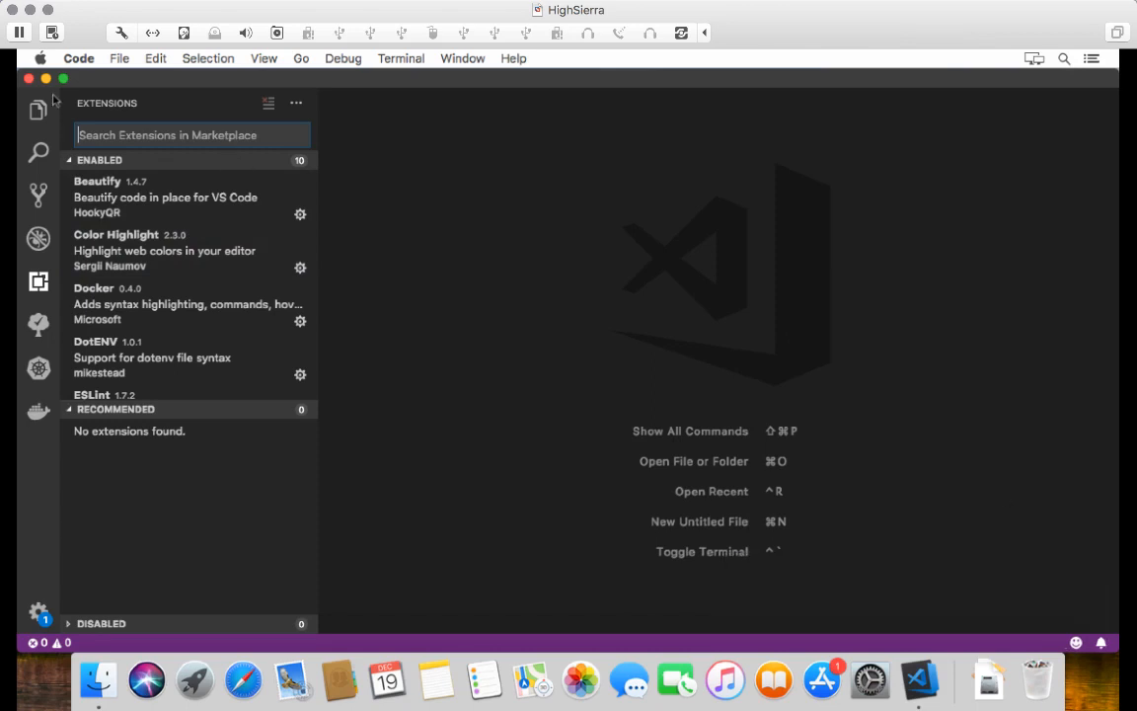
left_click(76, 61)
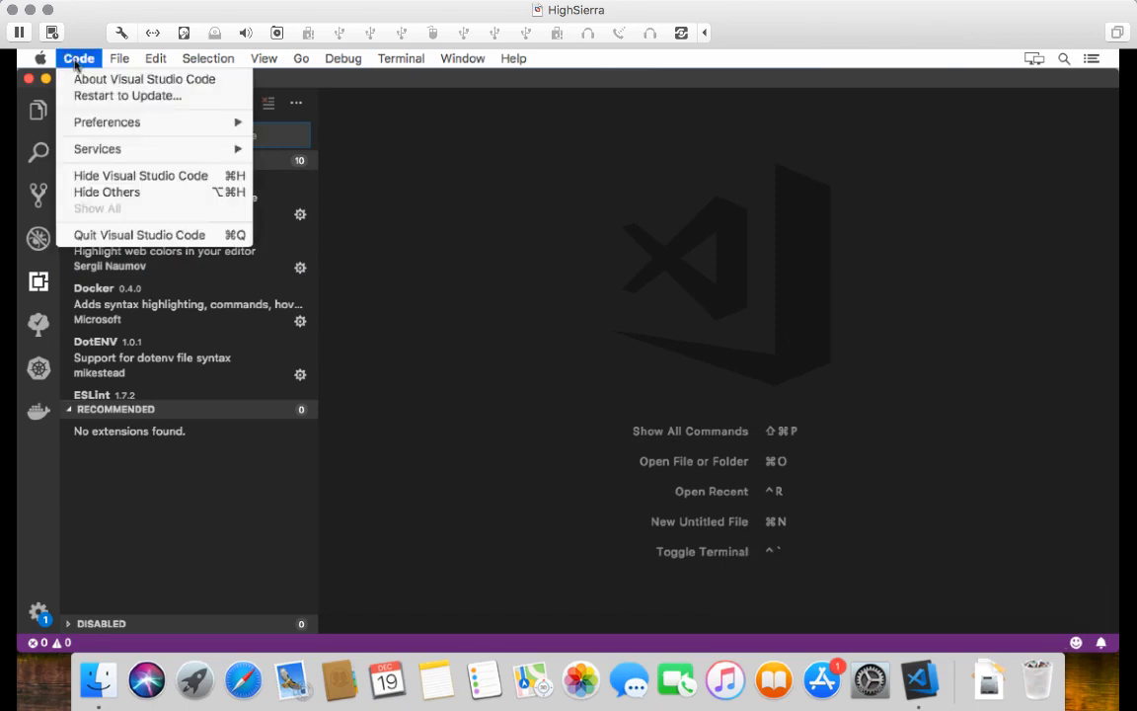
mouse_move(115, 62)
mouse_move(117, 127)
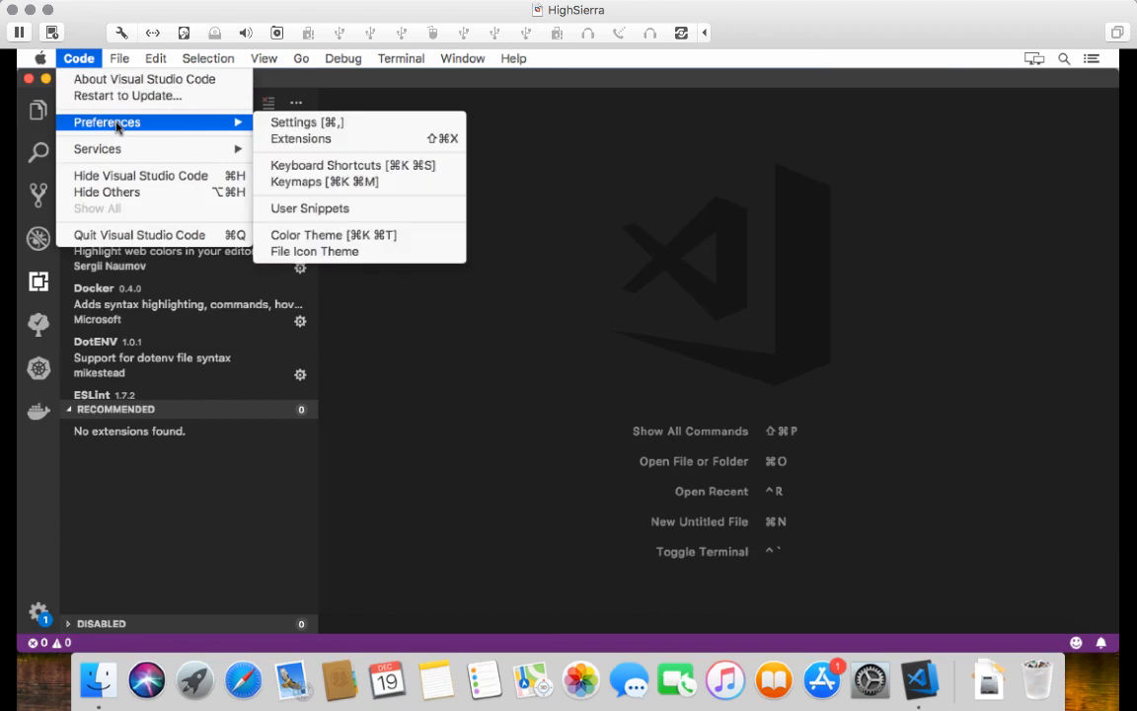
left_click(333, 259)
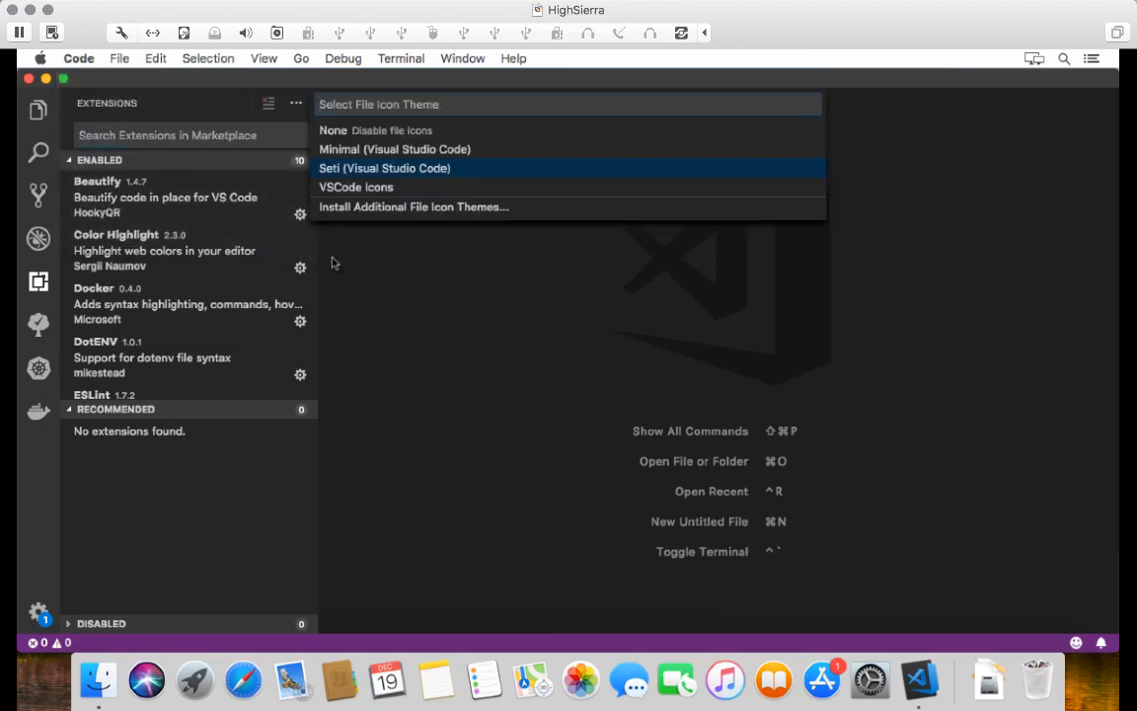
left_click(332, 188)
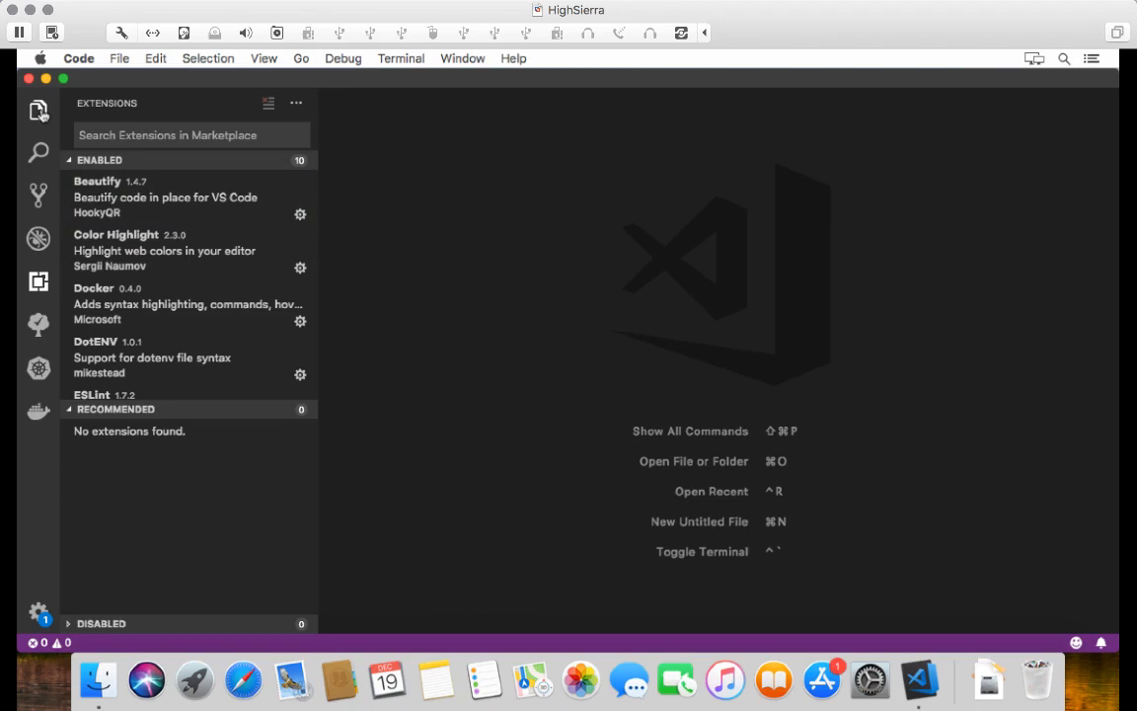
- Create a new untitled file from the Explorer view and set its language mode to JavaScript
left_click(39, 113)
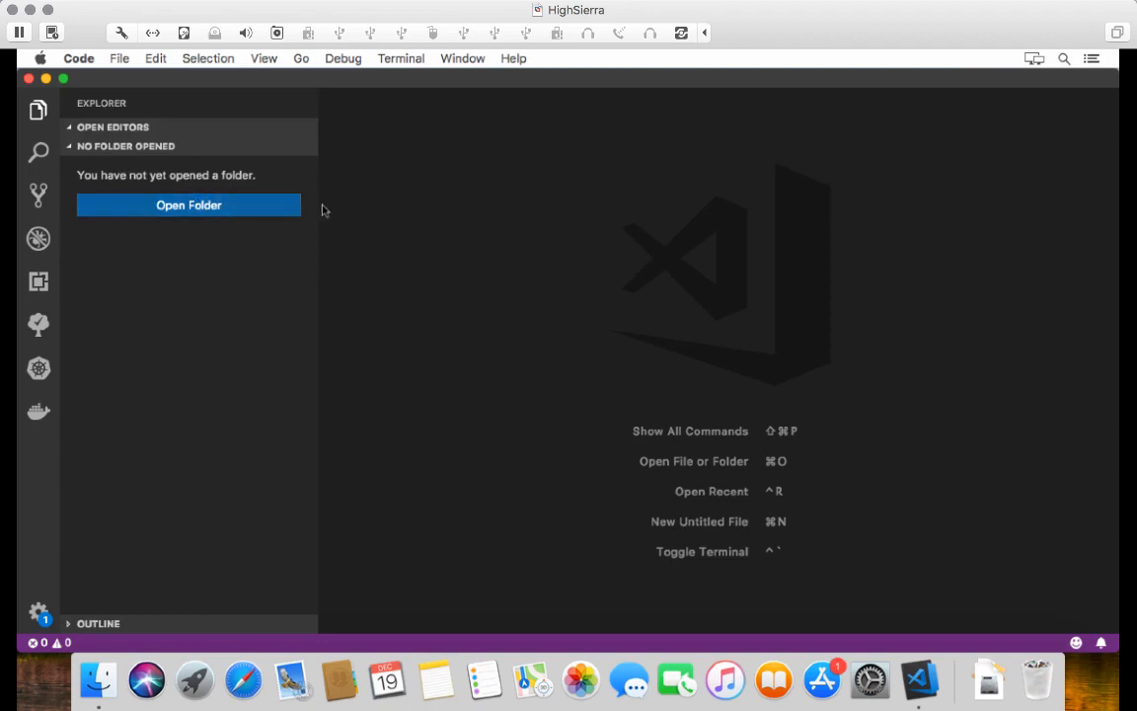
left_click(119, 59)
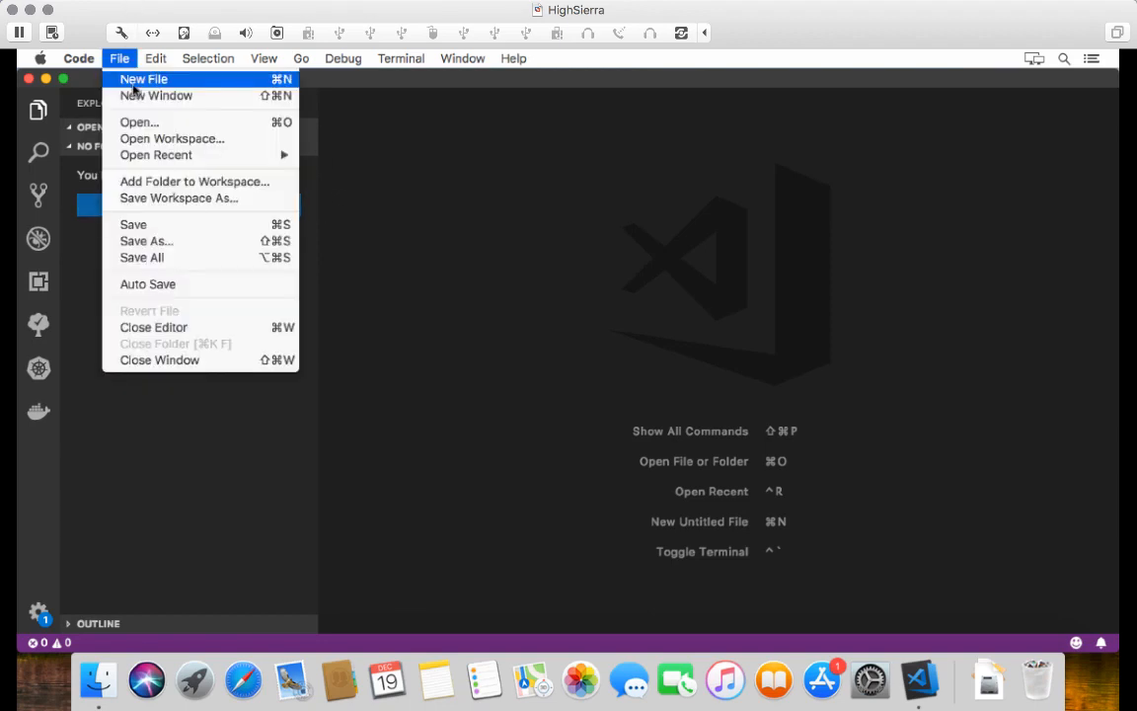
left_click(125, 81)
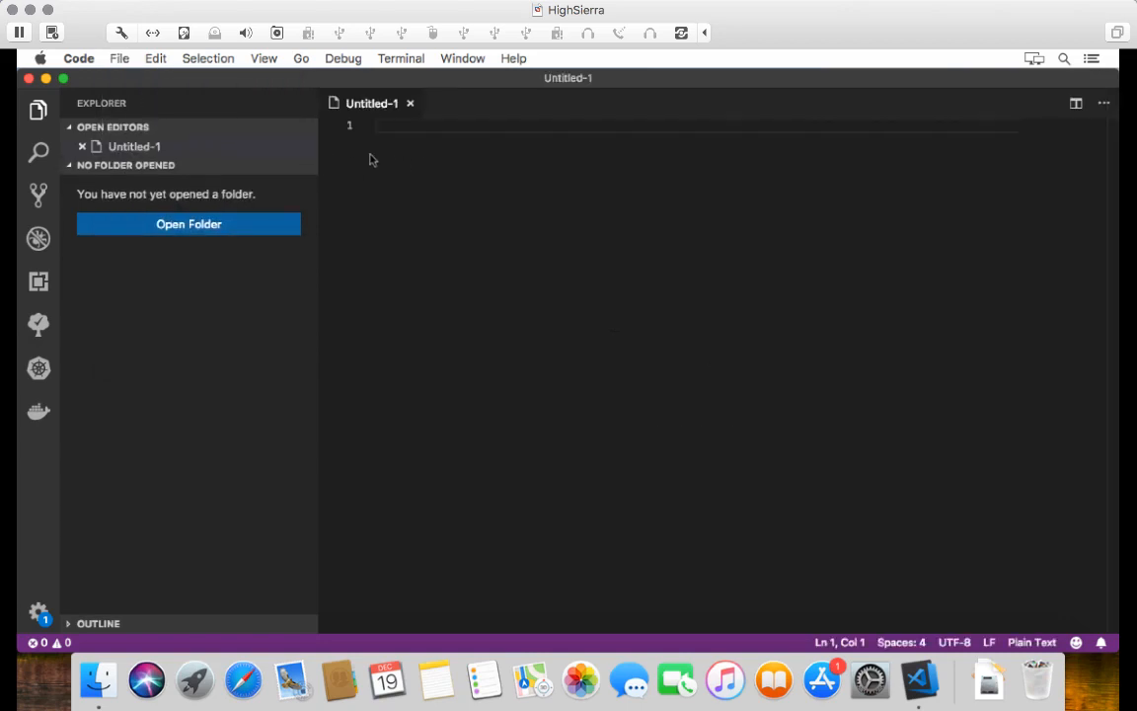
left_click(1032, 642)
type("java")
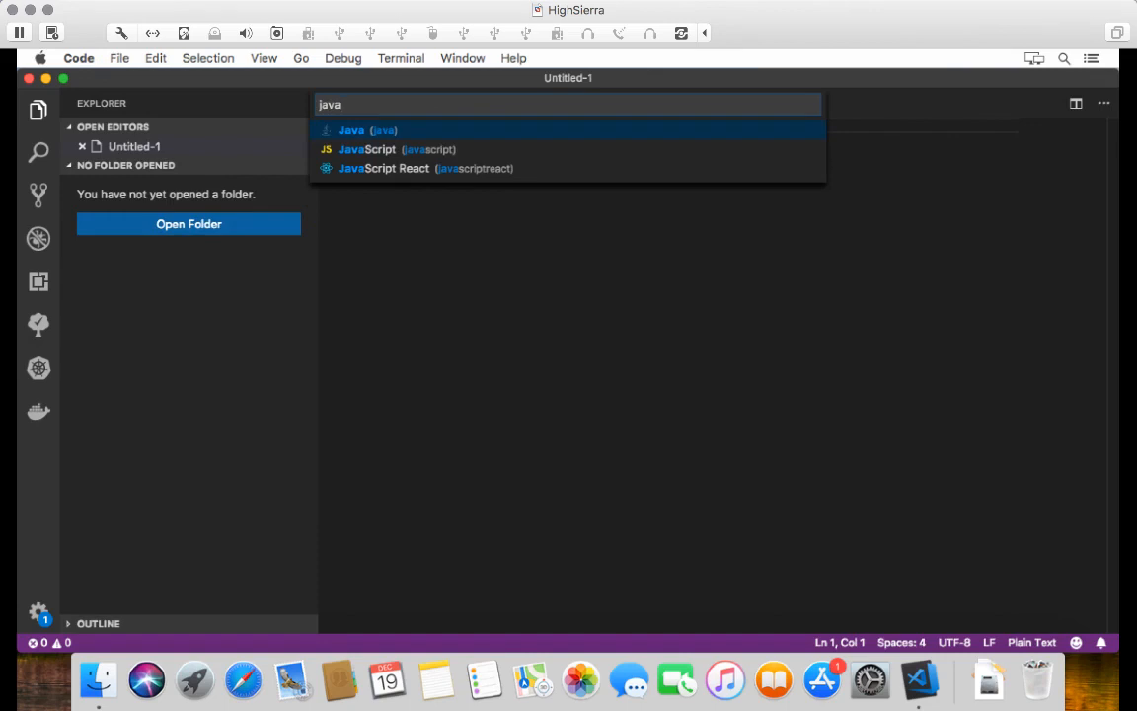
key("Return")
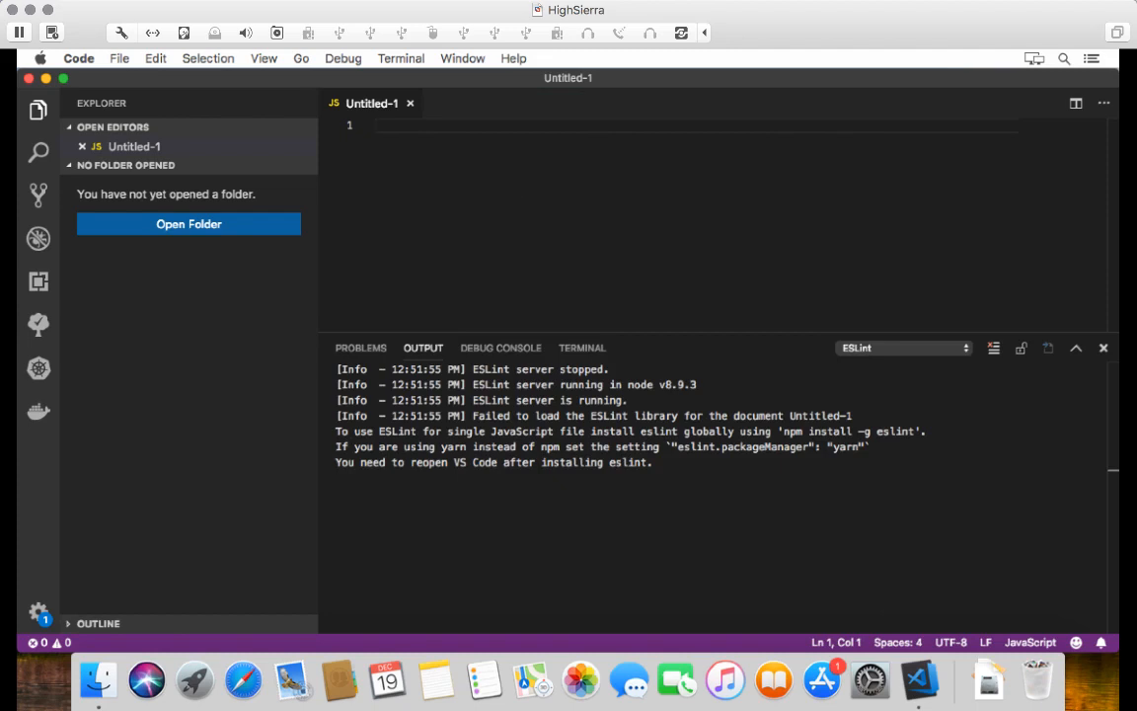
- Write the statement "let x = 1;" on the first line and leave an empty line below it
type("let x = 1;")
key("Return")
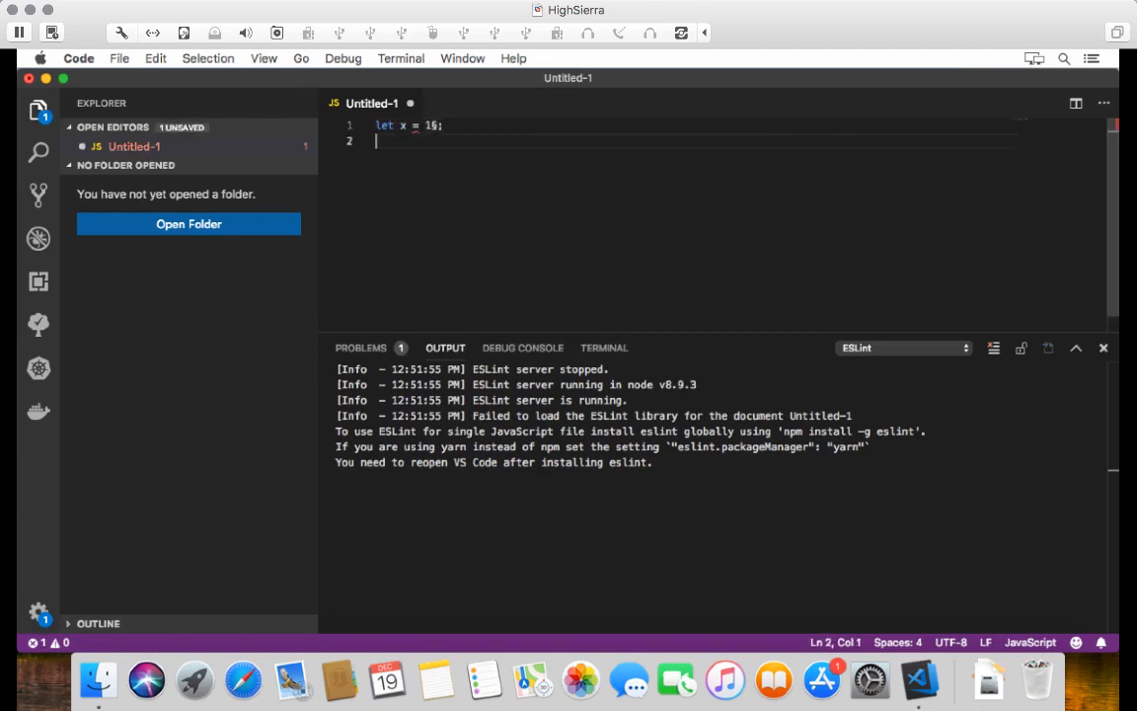
key("BackSpace")
key("BackSpace")
type(";")
key("Return")
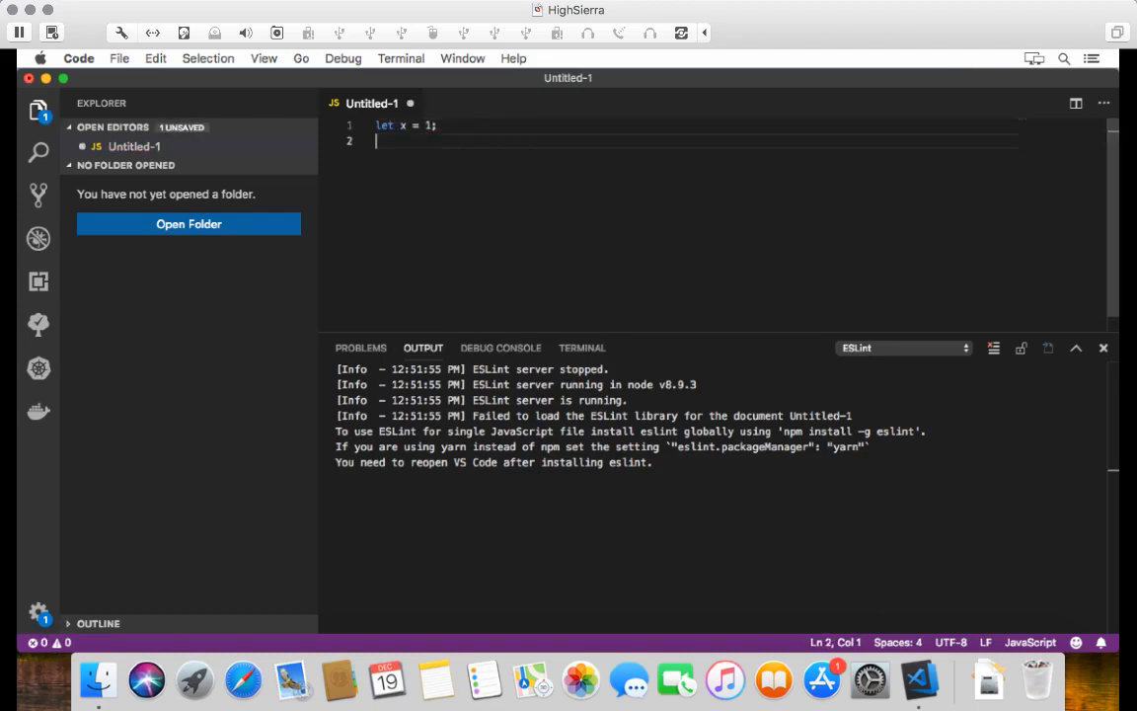
key("Return")
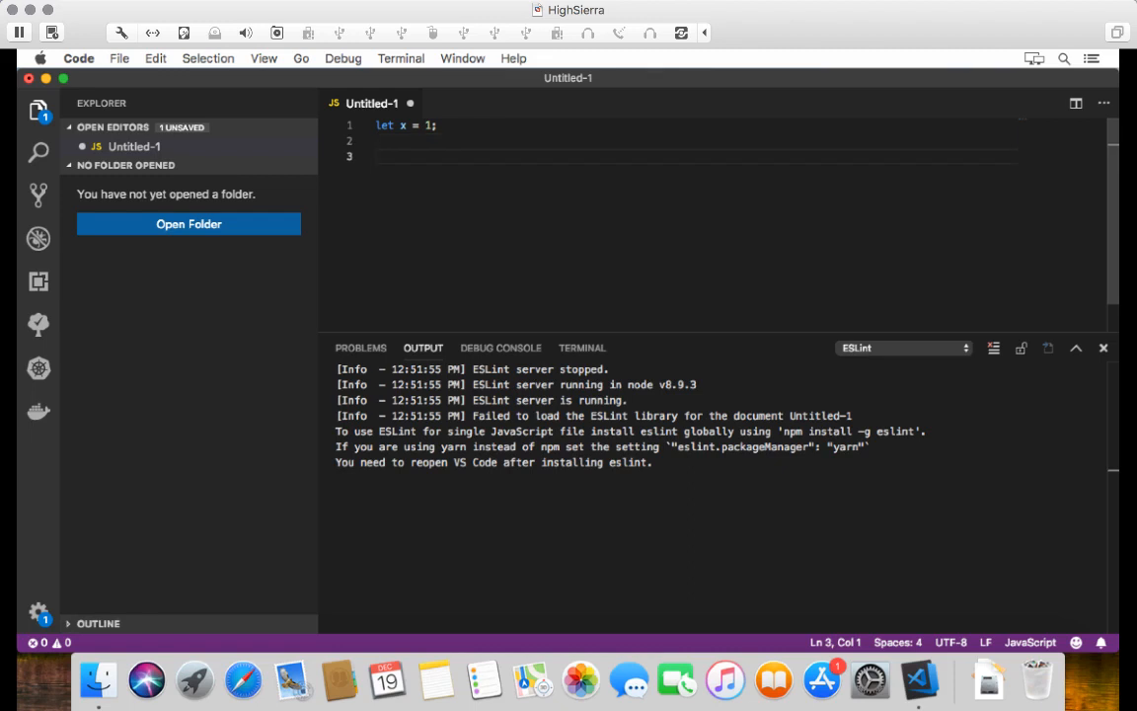
type("ExtensionScriptApis.")
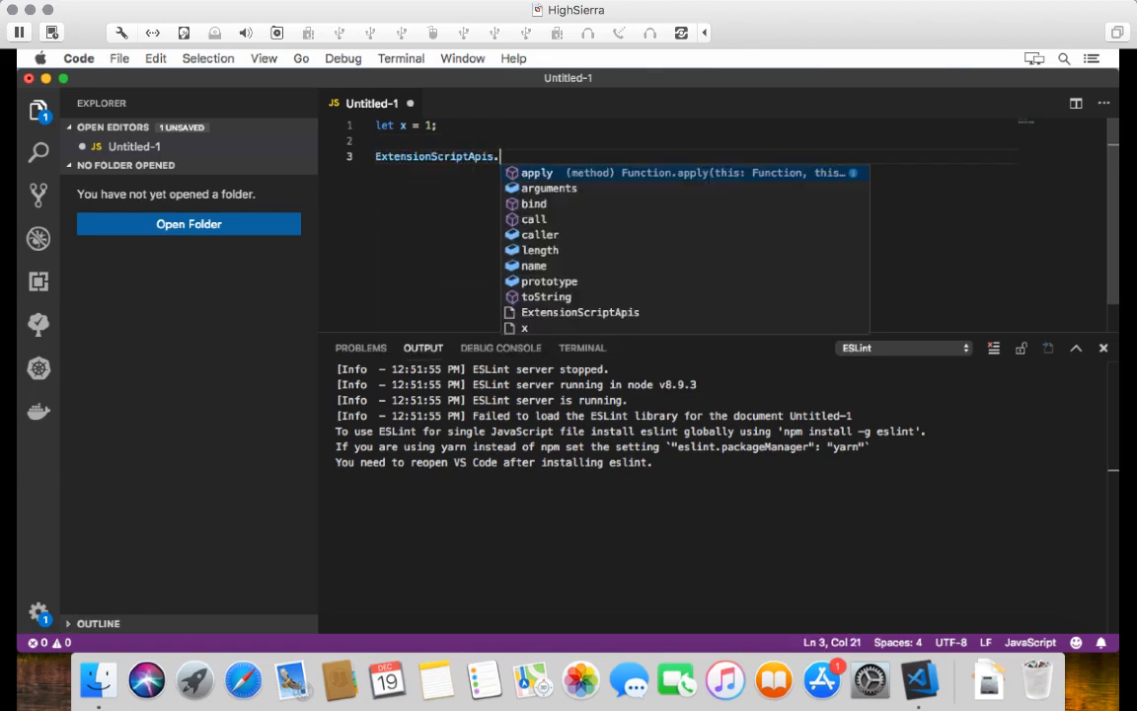
left_click_drag(515, 161, 374, 157)
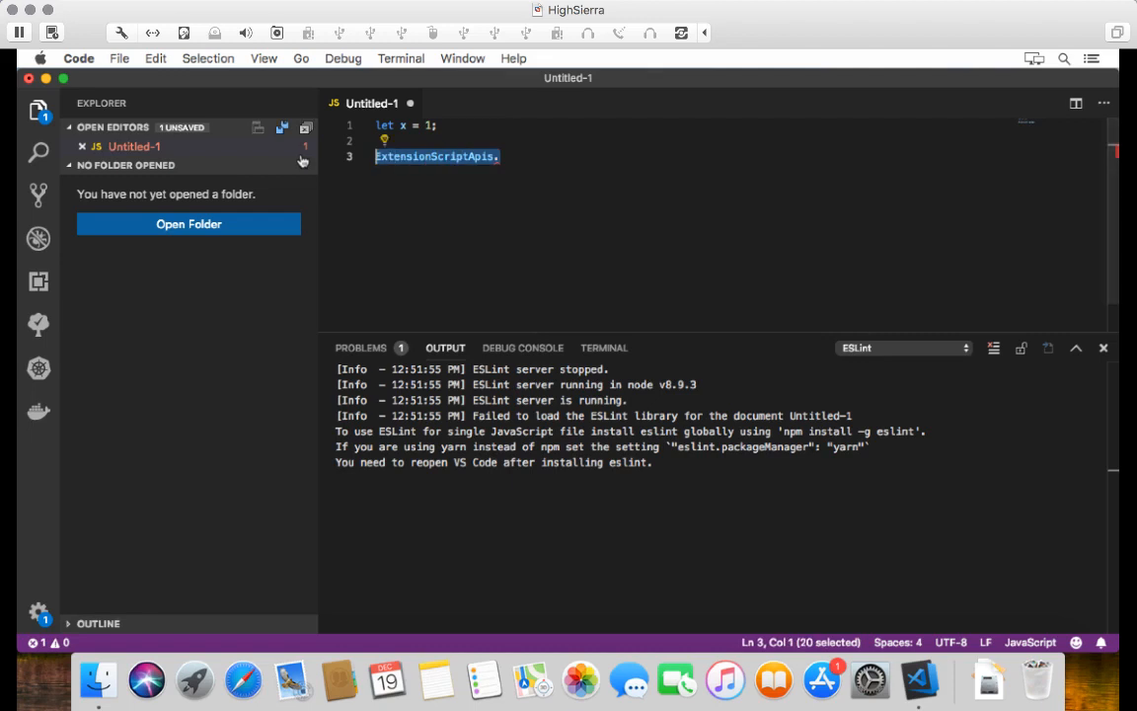
type("expots")
type(".")
key("BackSpace")
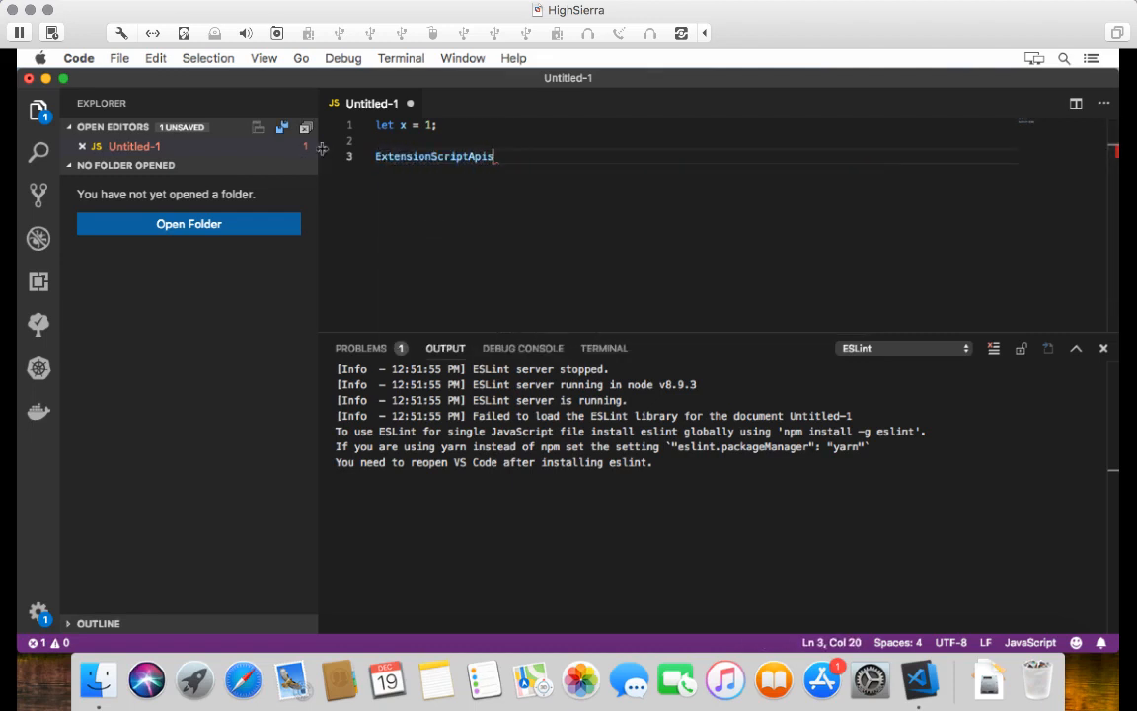
- Replace the text on line 3 with "exports.test = test;//TODO: This is a test"
left_click_drag(509, 155, 234, 157)
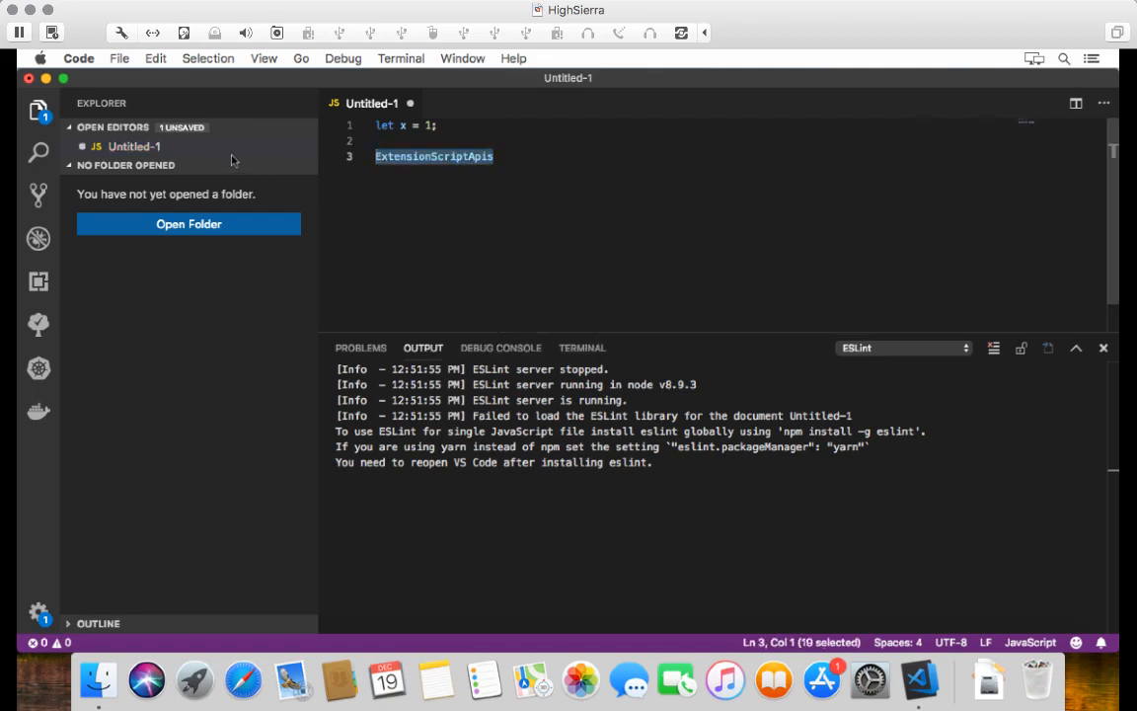
type("exports.e")
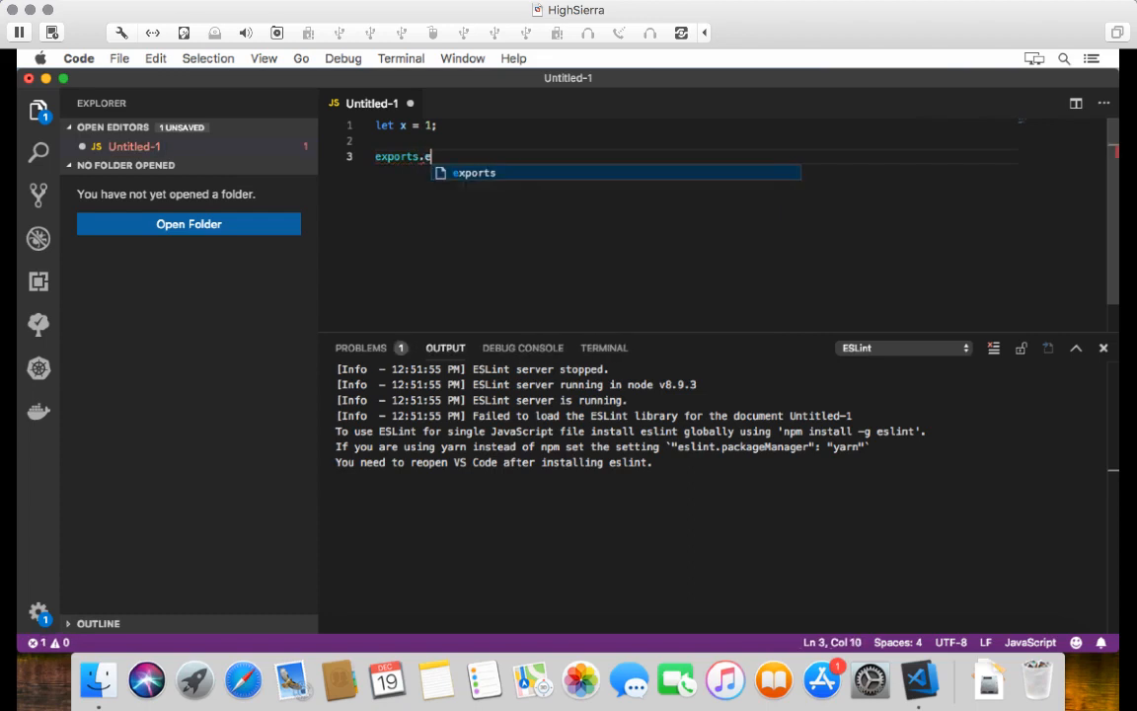
key("BackSpace")
type("test = ")
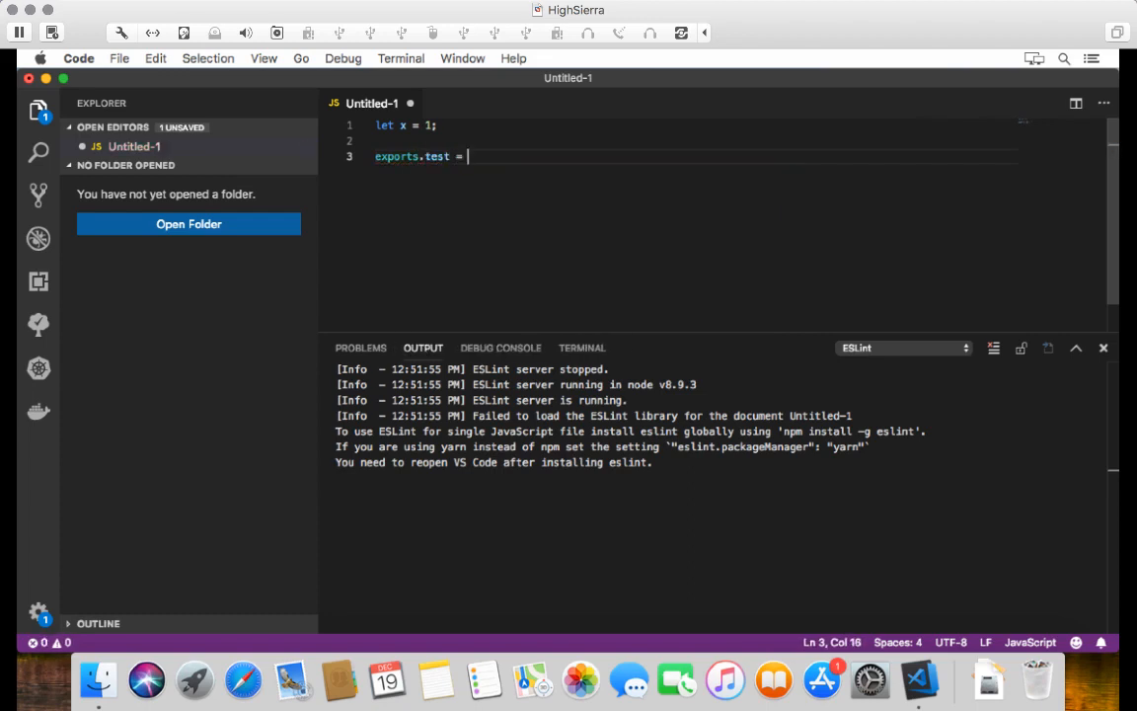
type("test;//")
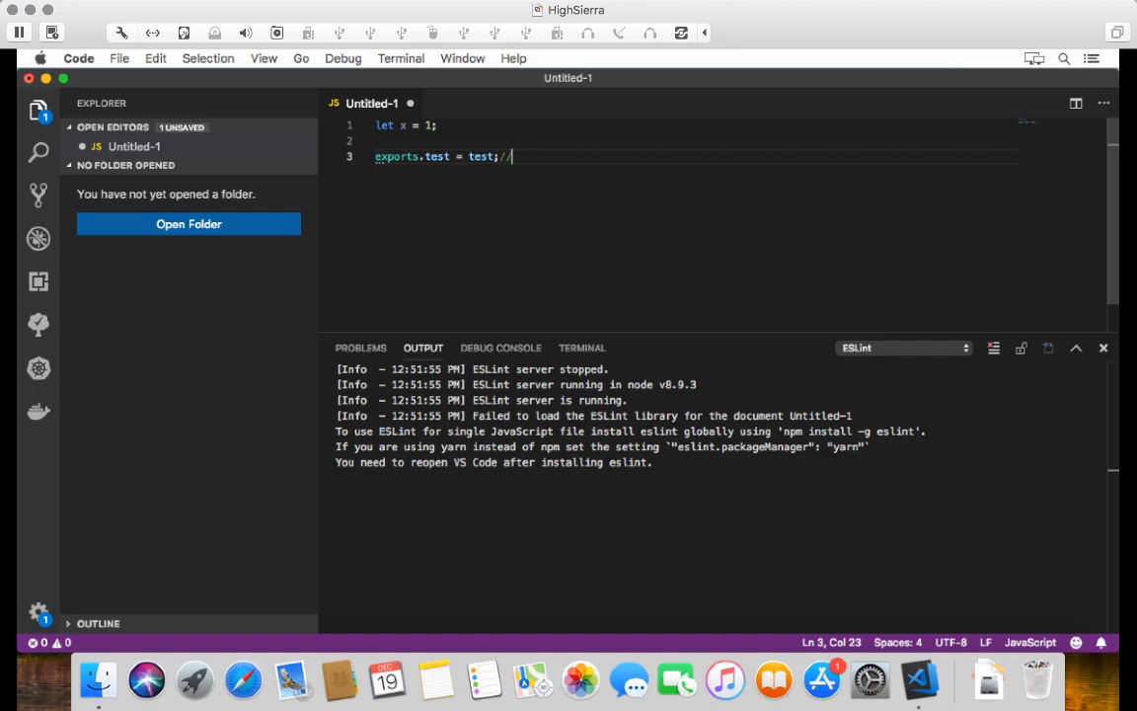
type("TODO")
type(";")
type(" This is a test")
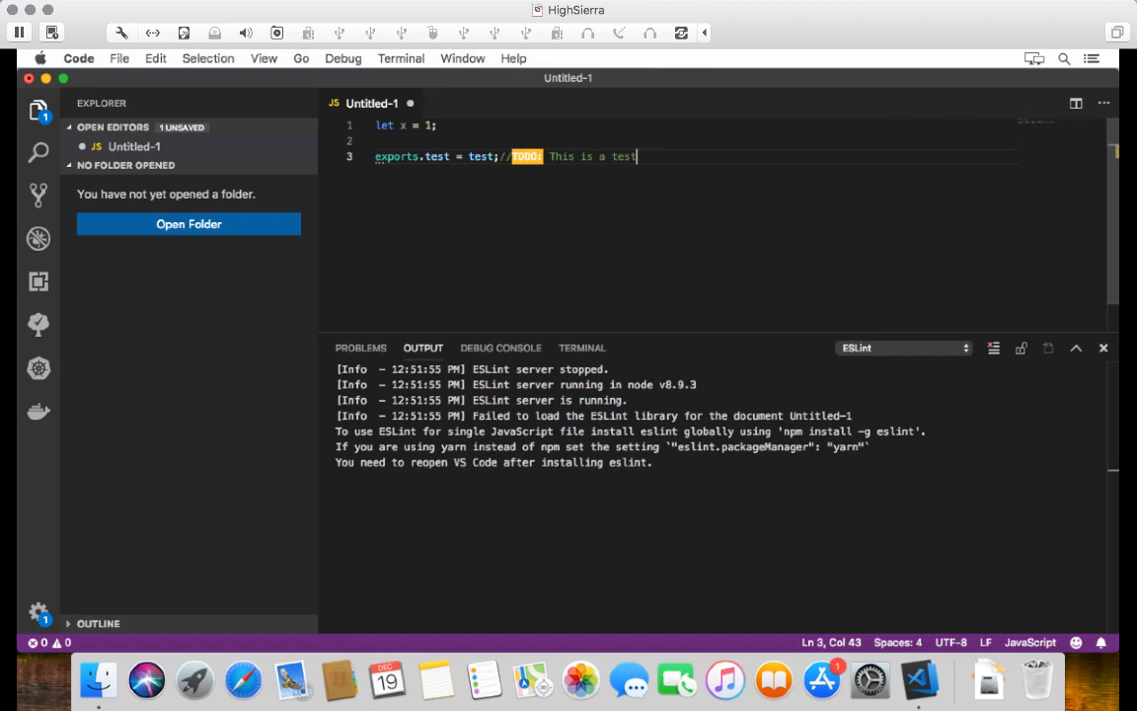
- Add the comment "//FIXME: This is a fix me task" on line 4
key("Return")
type("//")
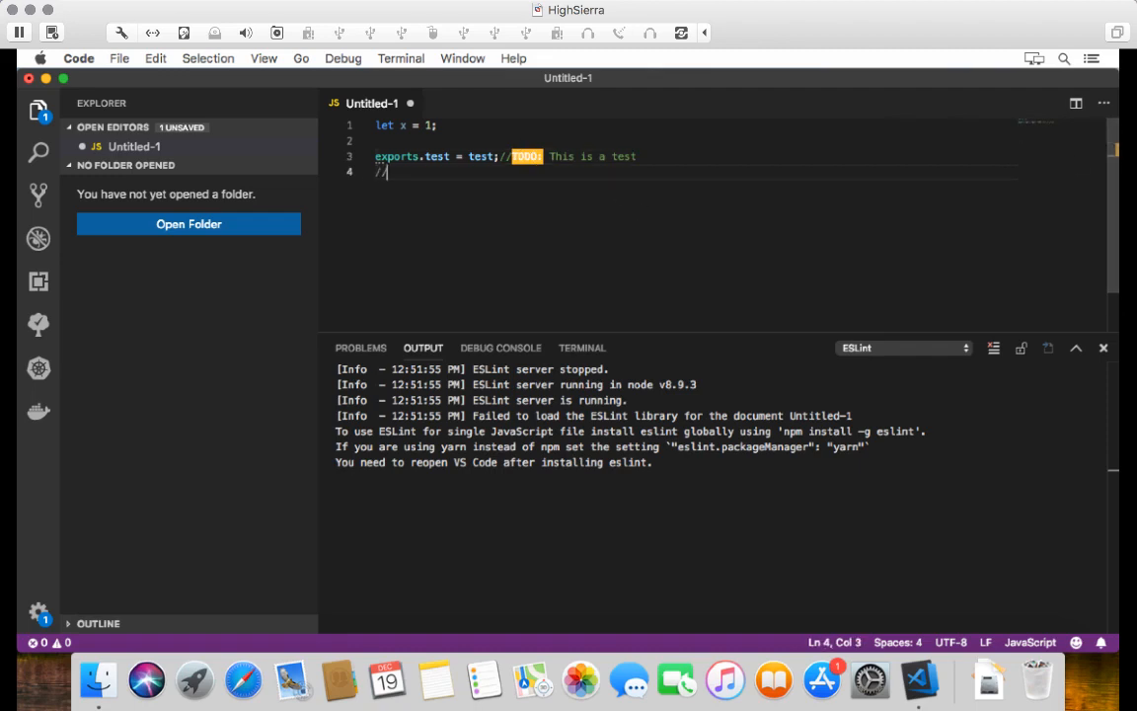
type("FIXME:")
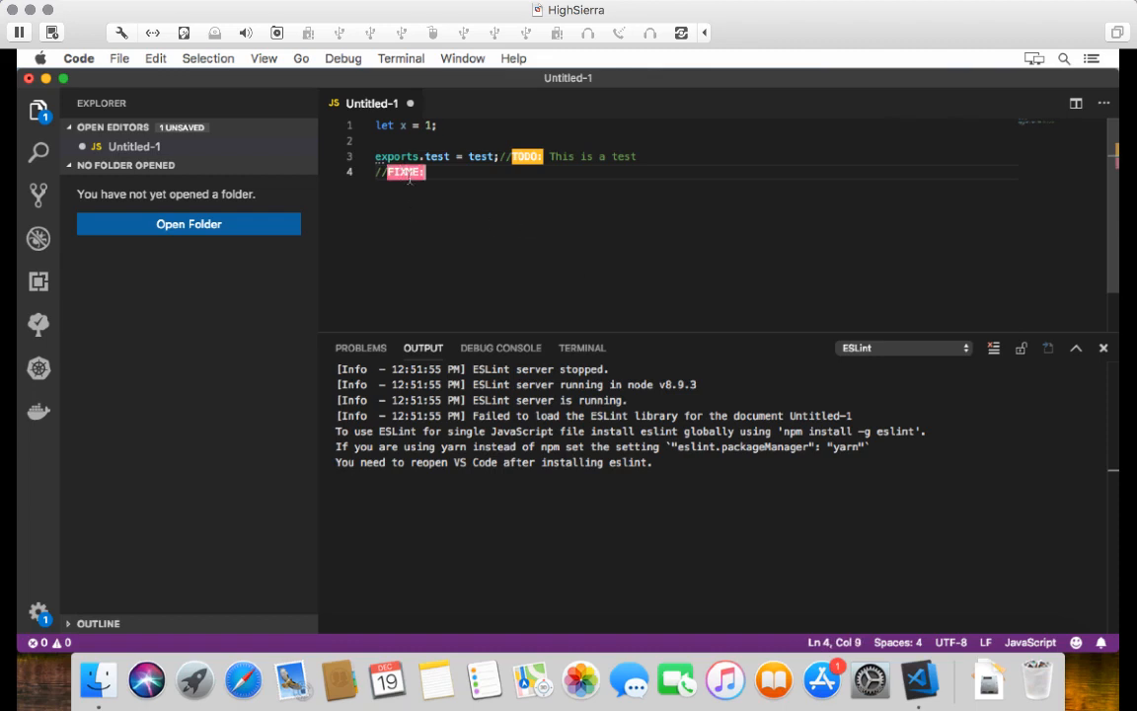
type(" This is a fix me")
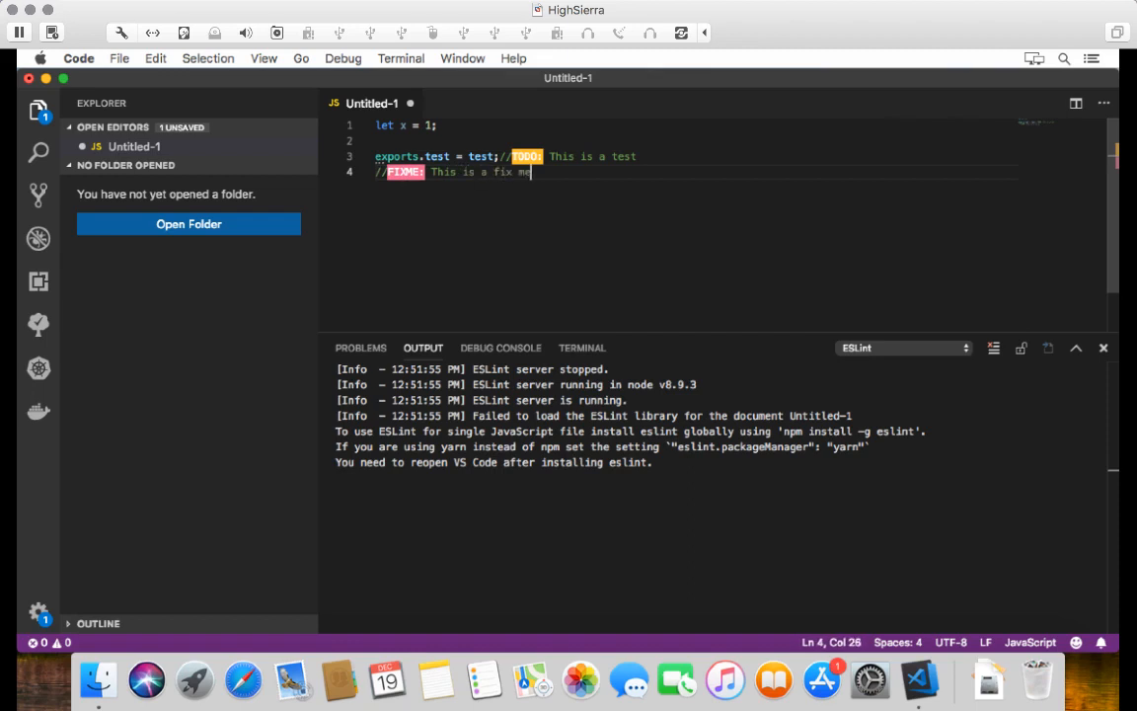
type(" task")
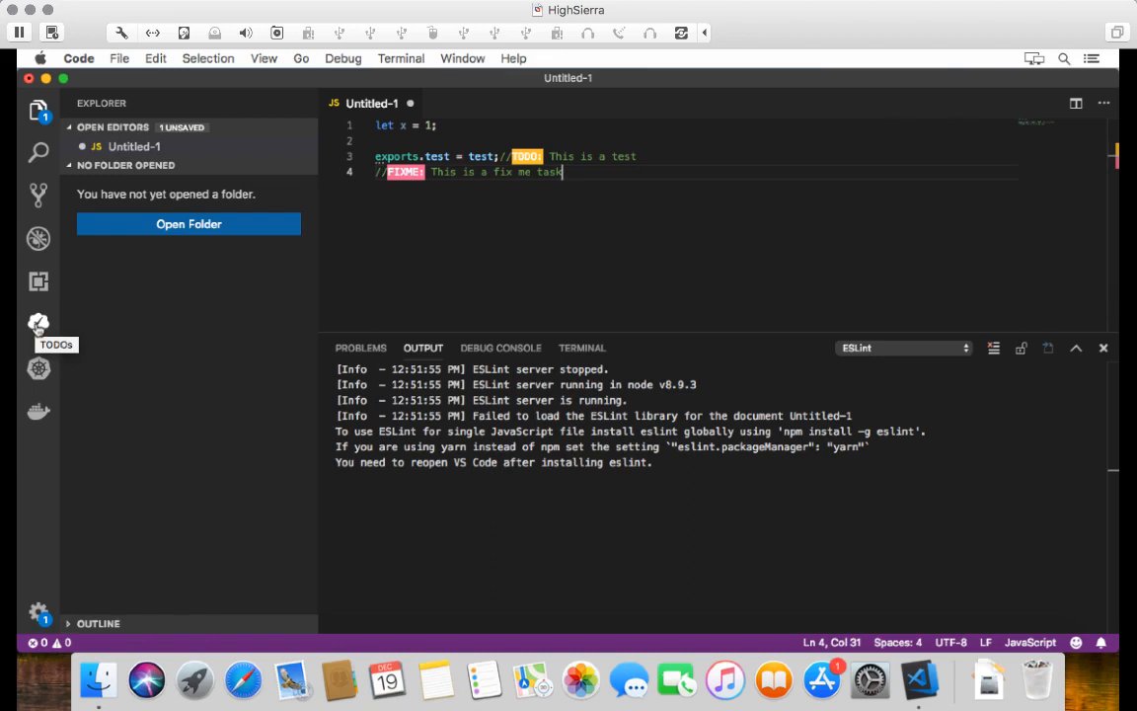
- Save the file to the Desktop as test.js and expand its entry in the TODOs tree
left_click(38, 325)
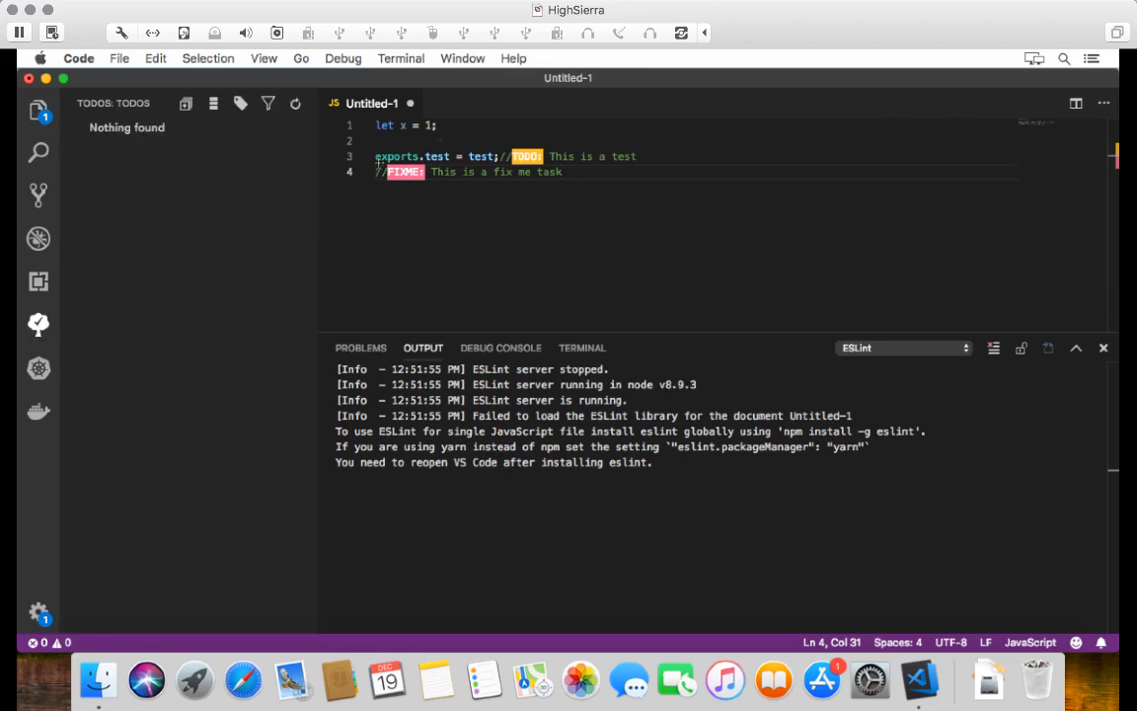
key("super+s")
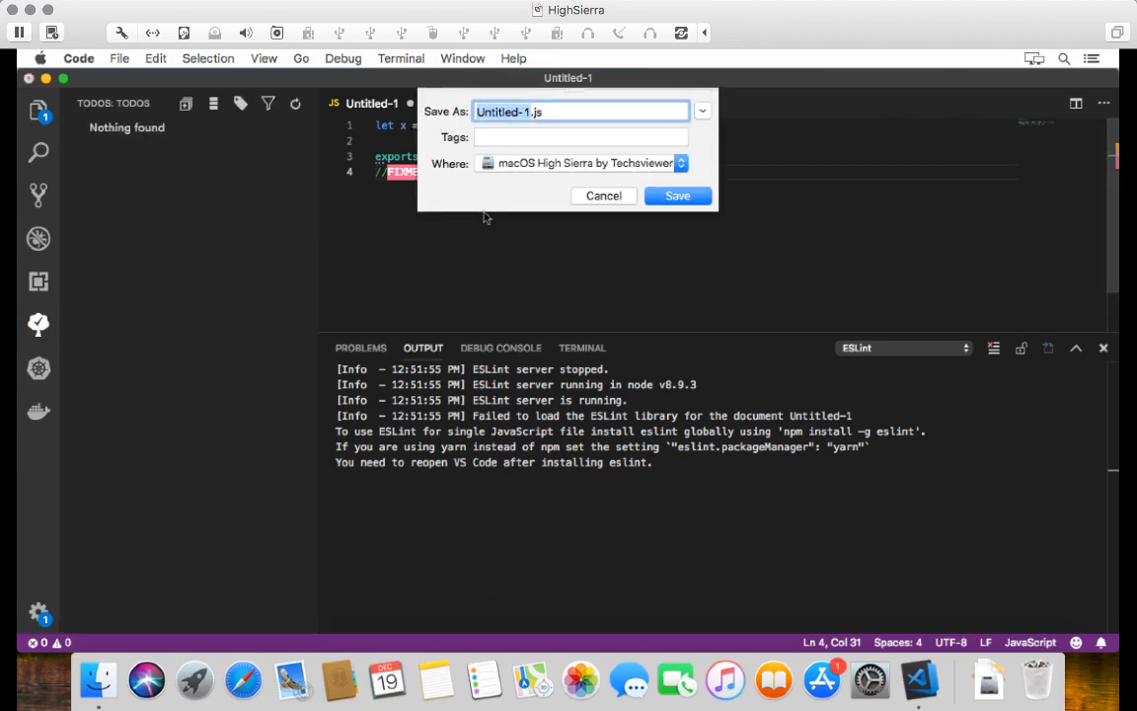
left_click(702, 112)
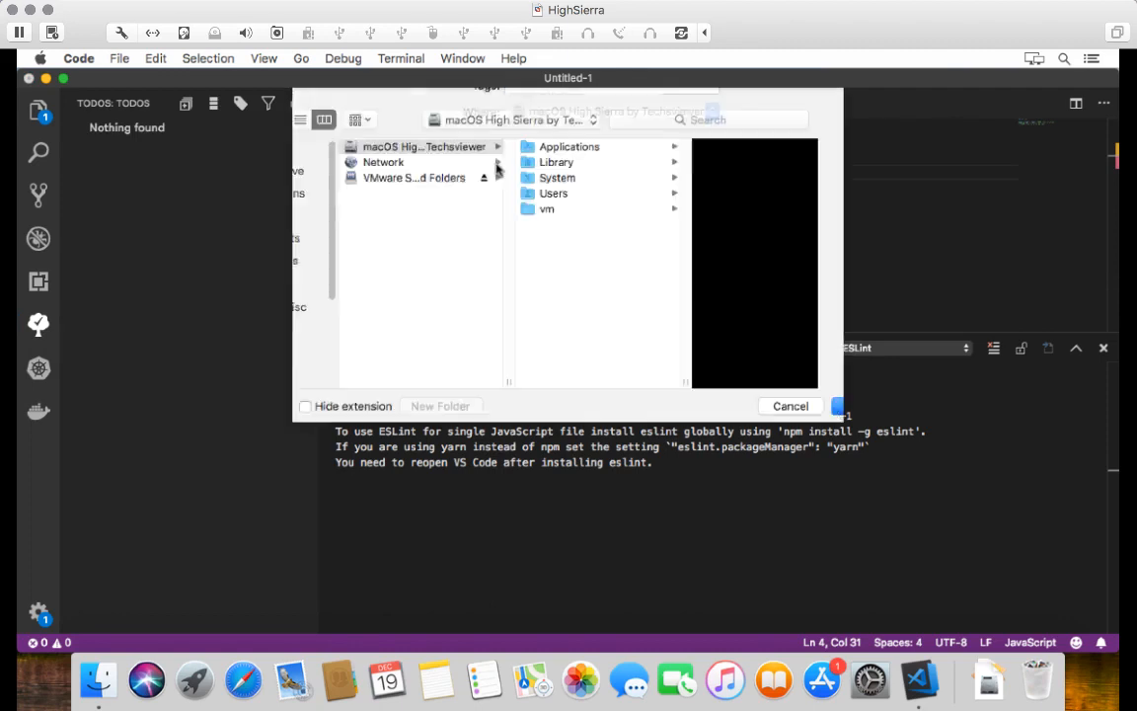
left_click(308, 264)
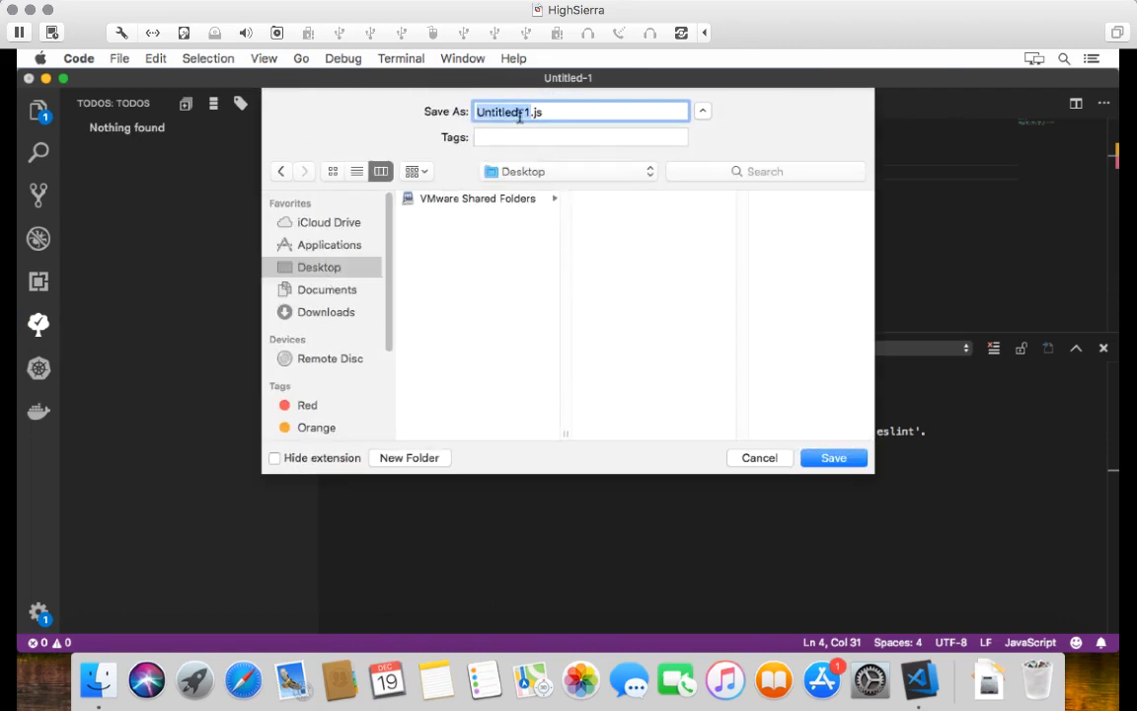
type("test")
left_click(821, 456)
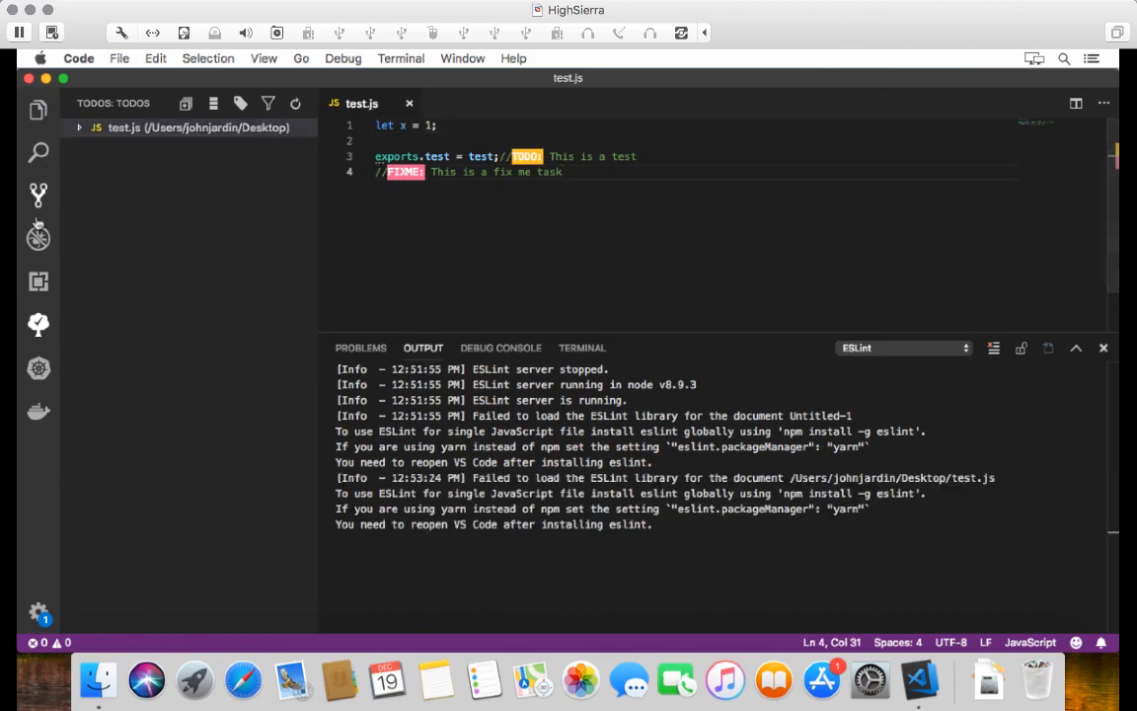
left_click(77, 127)
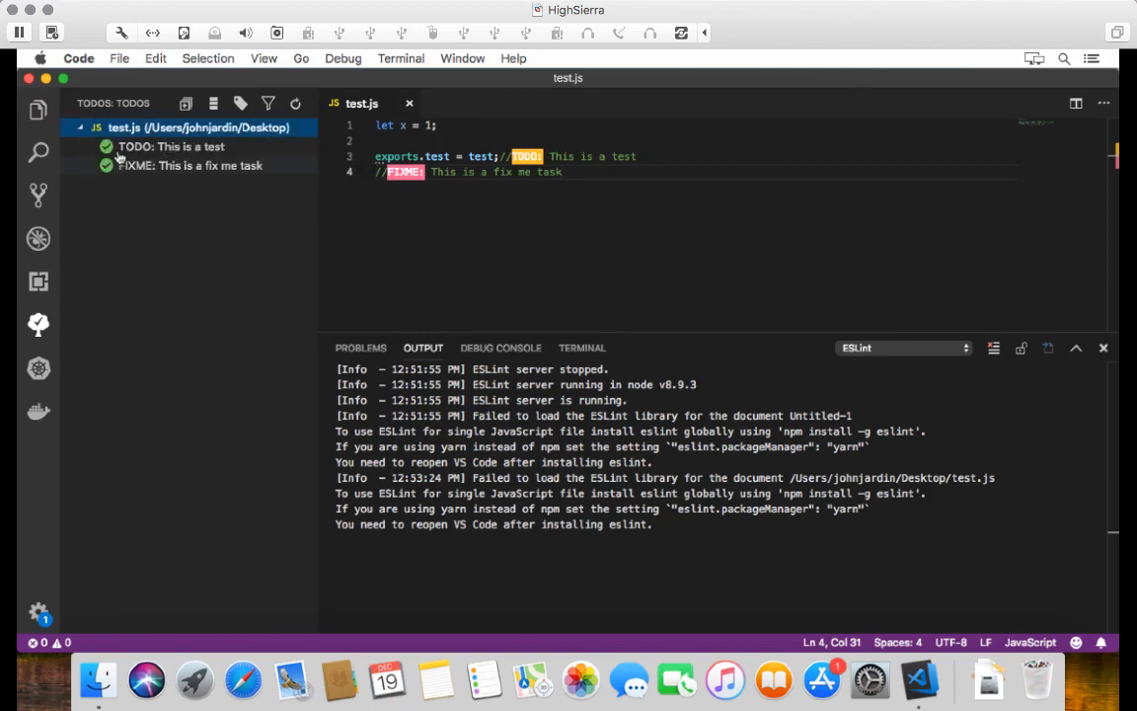